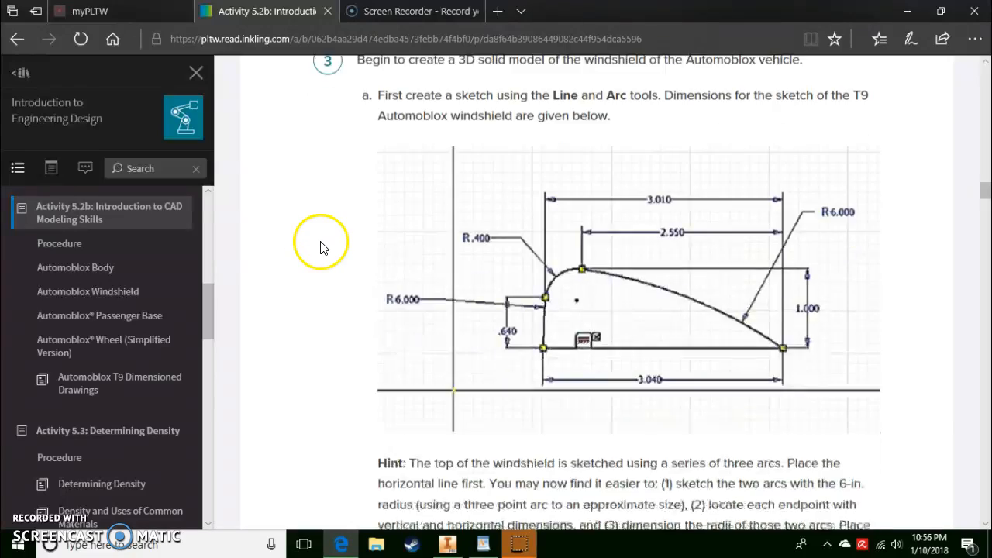
Review the Automoblox windshield modeling instructions in the browser and the dimensioned section drawing in WordPad
scroll(317, 211, "down", 15)
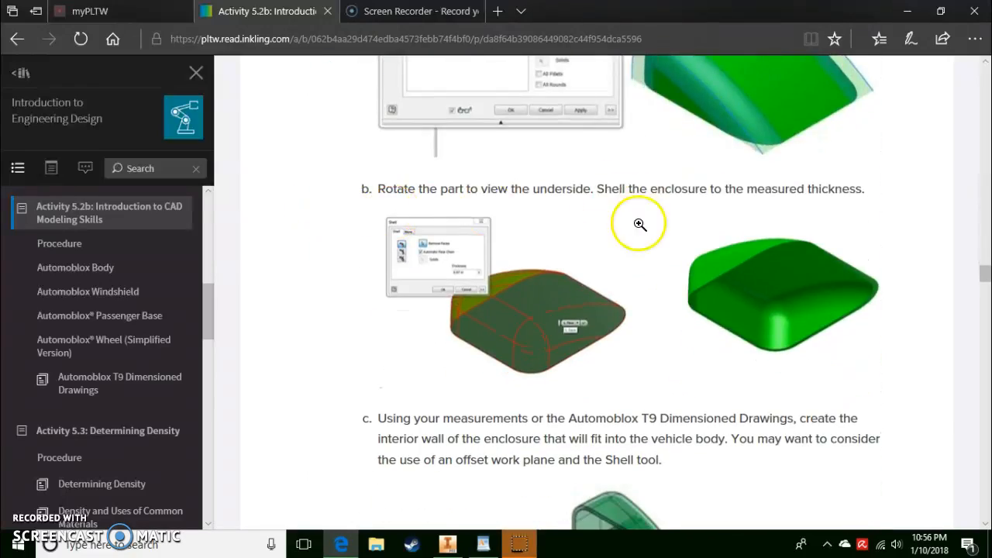
scroll(613, 232, "down", 6)
scroll(597, 186, "up", 2)
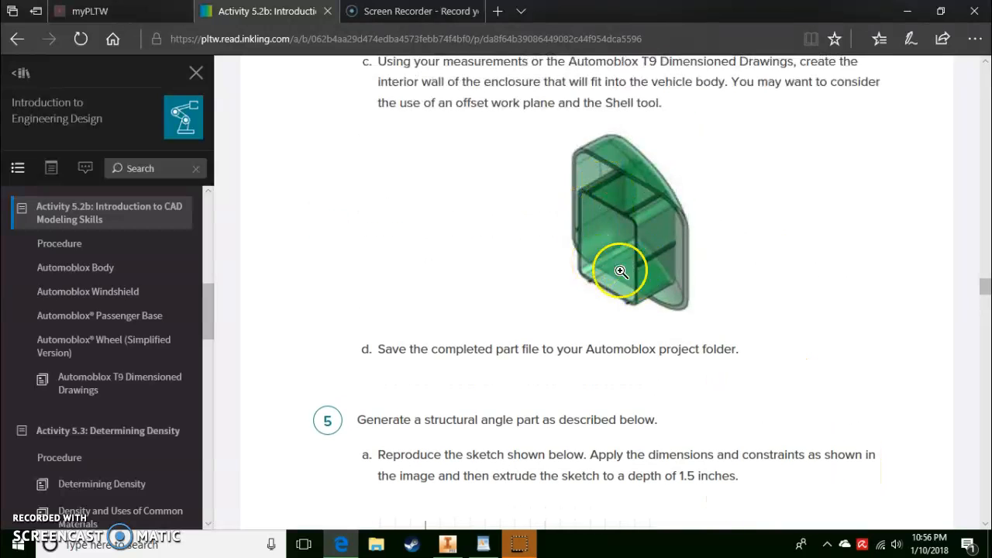
scroll(597, 268, "up", 5)
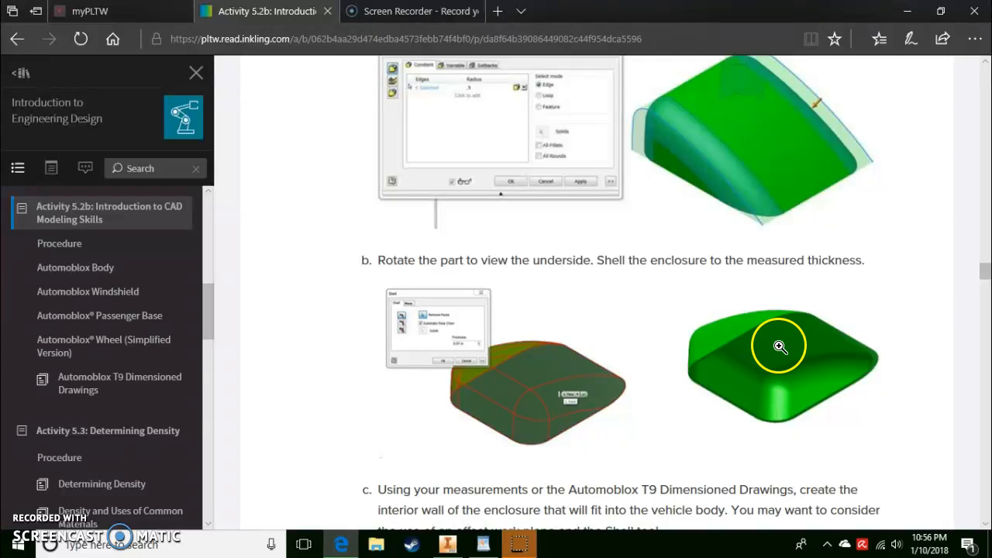
scroll(782, 352, "down", 5)
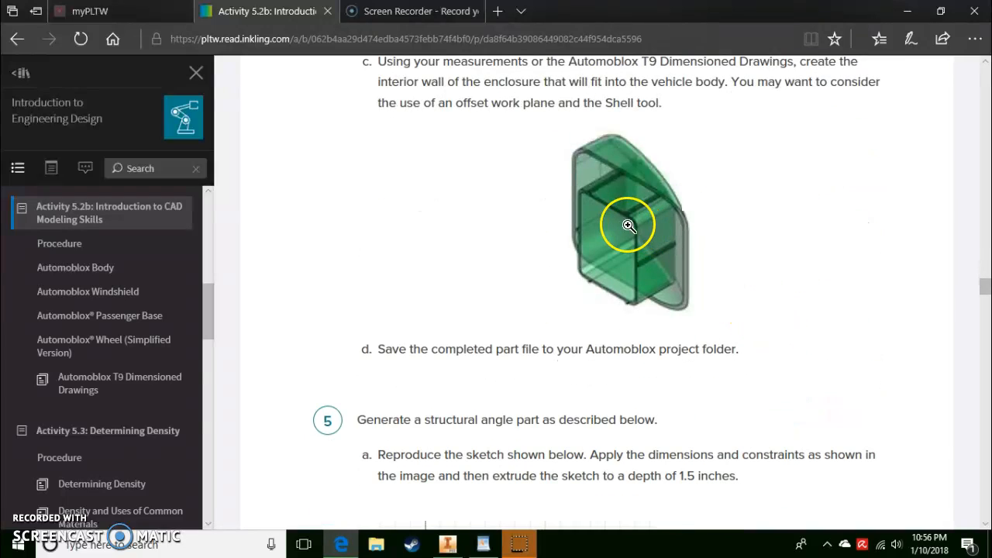
scroll(590, 199, "up", 15)
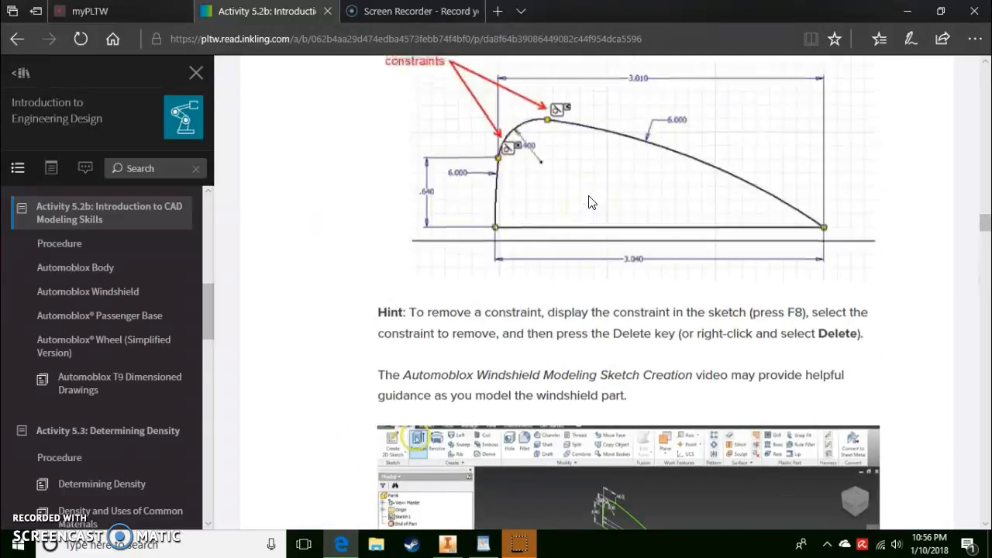
scroll(591, 204, "up", 4)
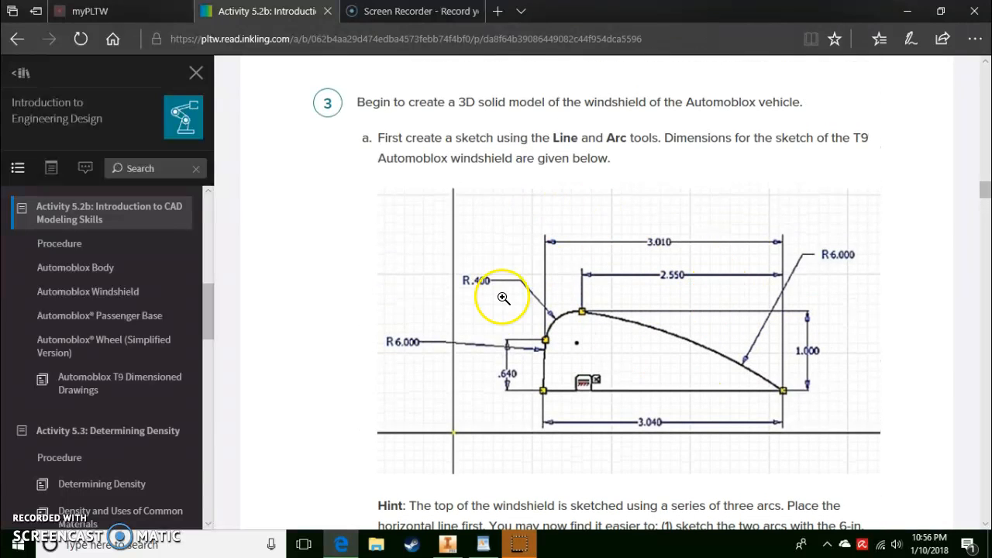
scroll(448, 317, "down", 4)
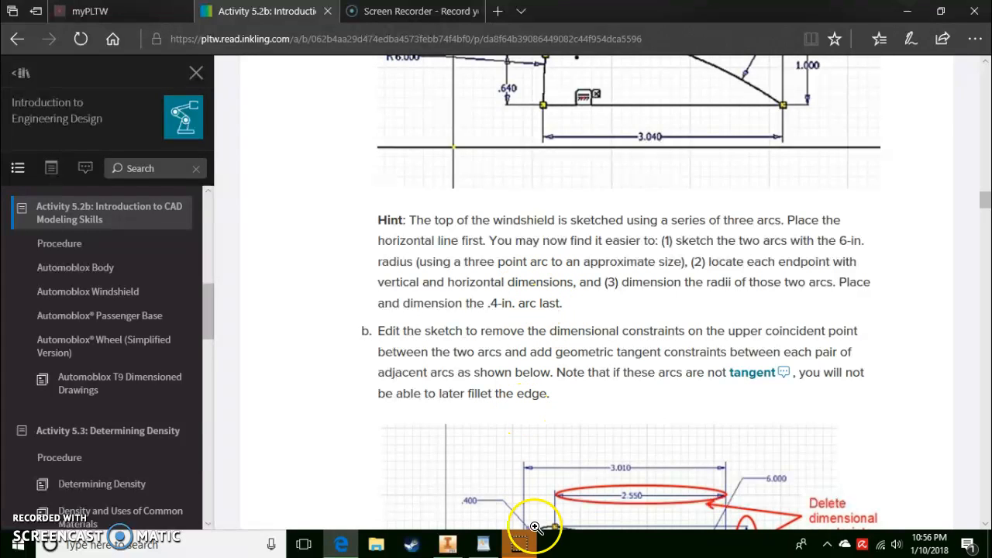
left_click(488, 547)
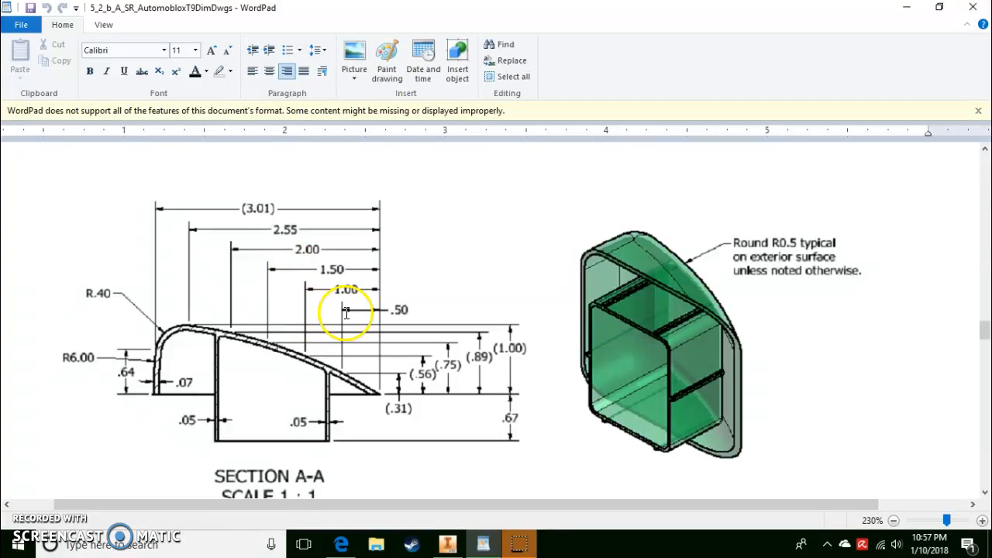
Switch to Inventor, create a new standard part and start a 2D sketch on the front XY plane
left_click(447, 544)
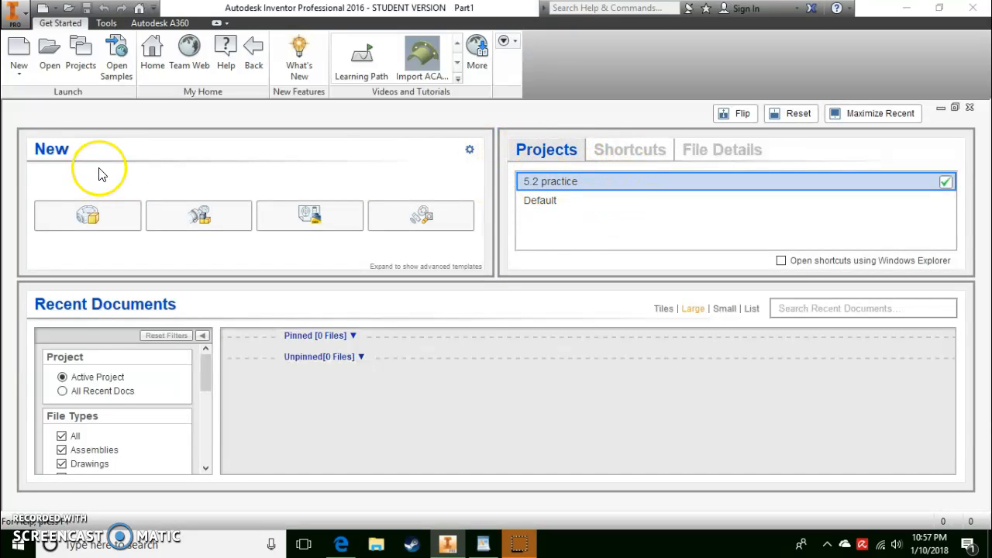
left_click(114, 231)
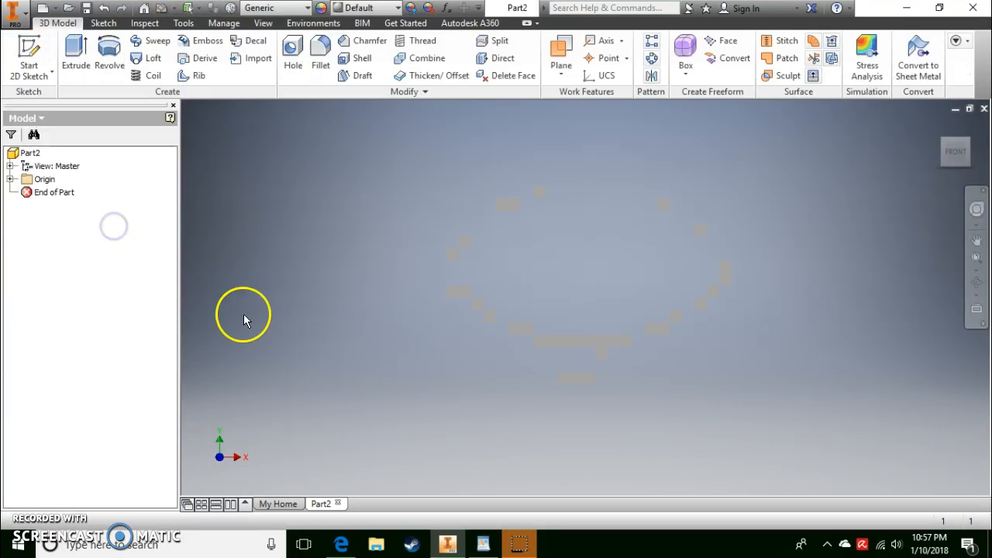
left_click(29, 56)
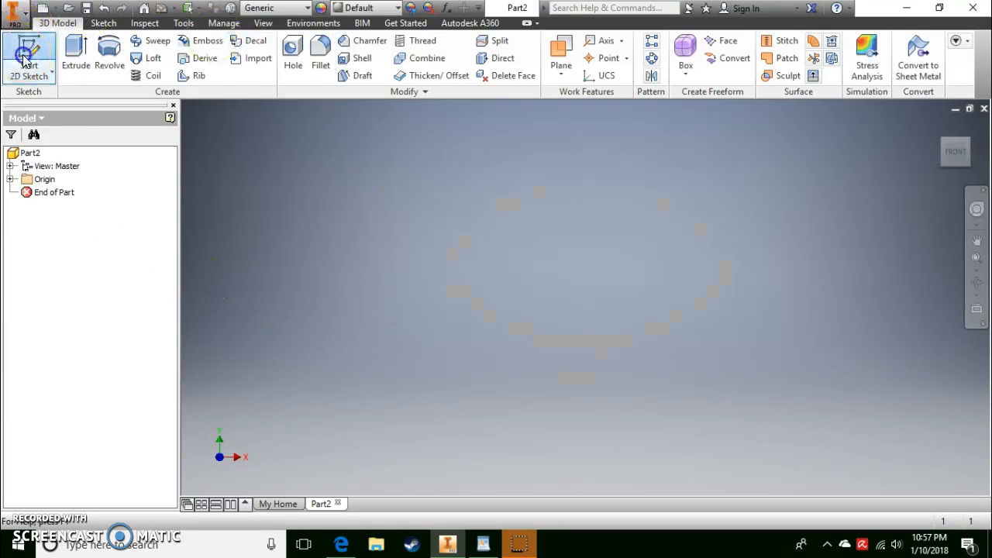
left_click(535, 185)
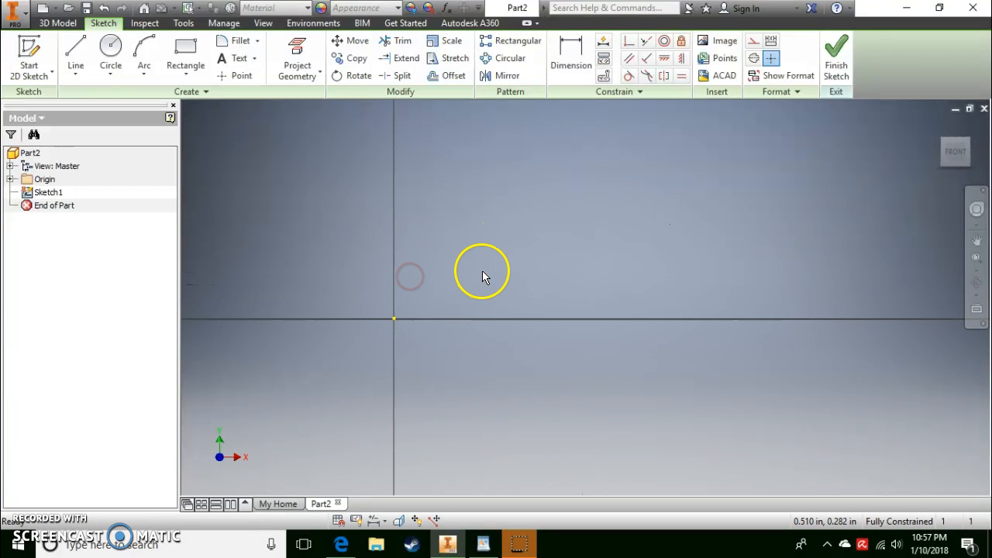
scroll(481, 259, "up", 4)
middle_click_drag(534, 190, 461, 322)
Start the Line tool, then switch to the browser and enlarge the dimensioned windshield sketch image for reference
left_click(77, 48)
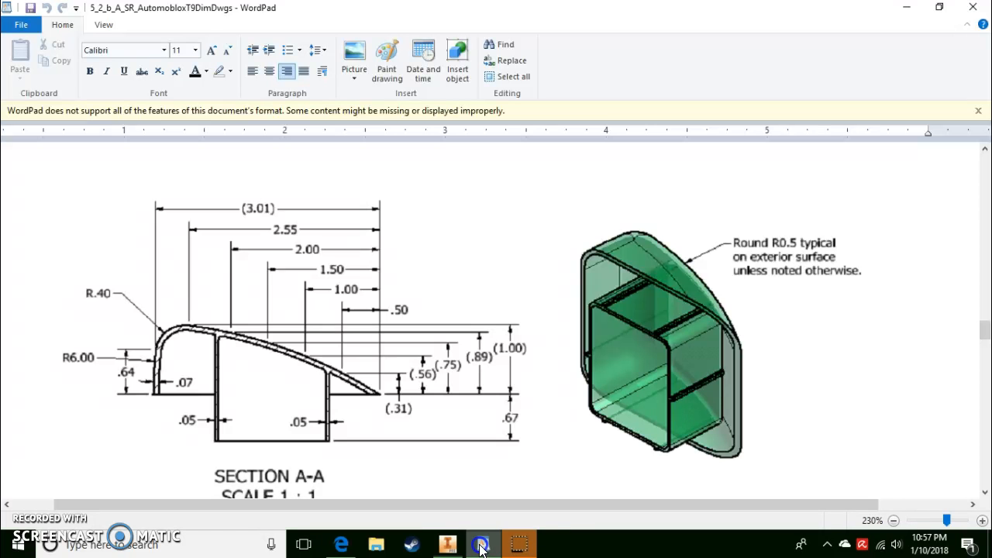
left_click(482, 544)
left_click(478, 543)
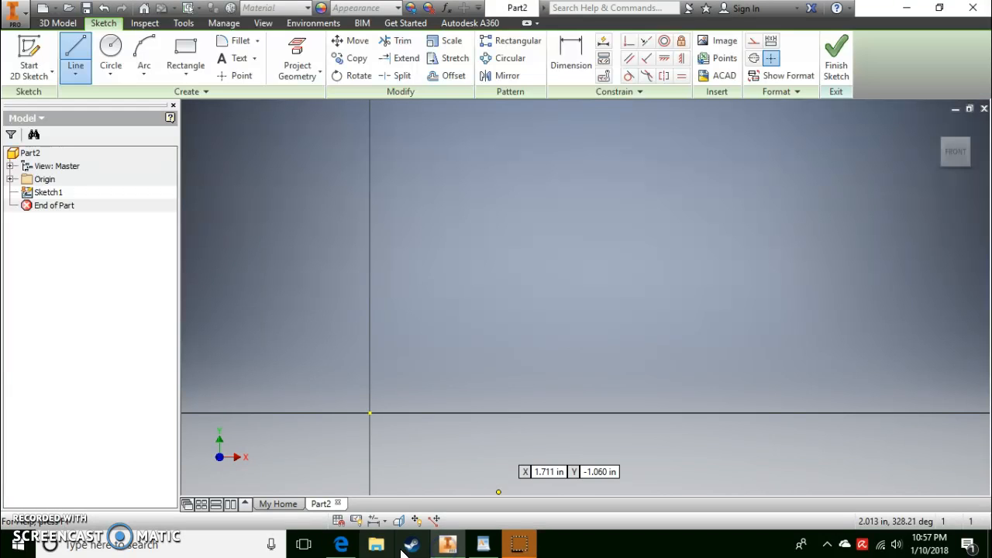
left_click(341, 545)
scroll(492, 208, "up", 4)
middle_click(606, 200)
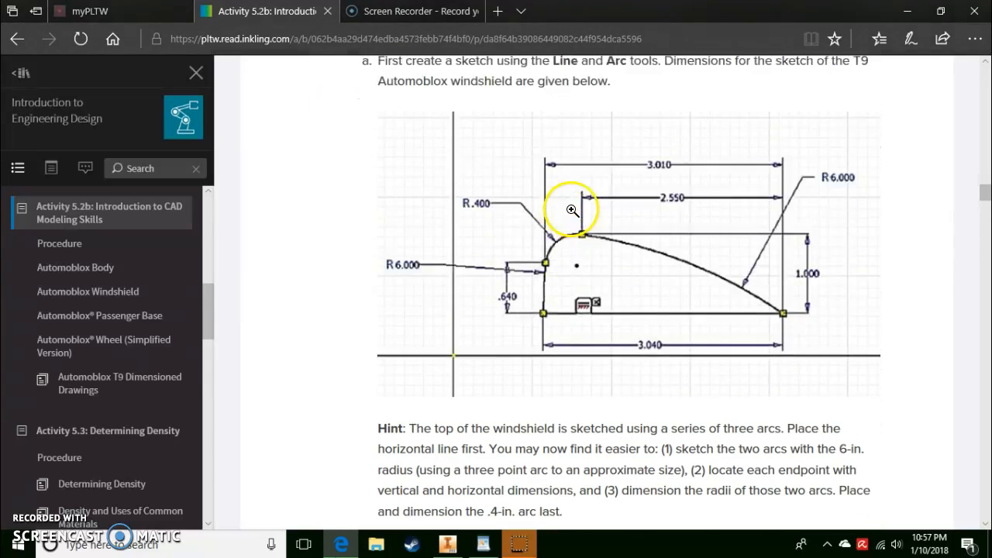
left_click(652, 363)
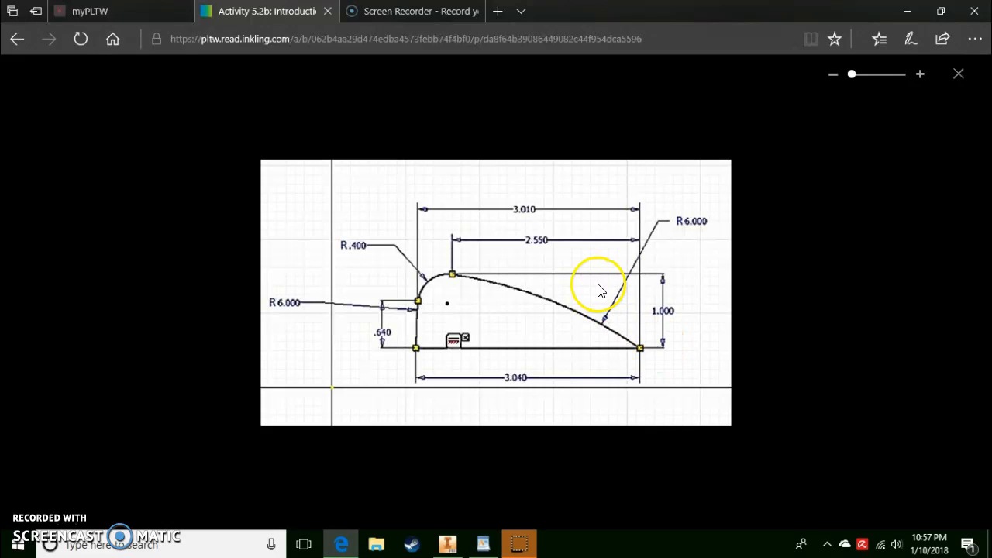
left_click(921, 73)
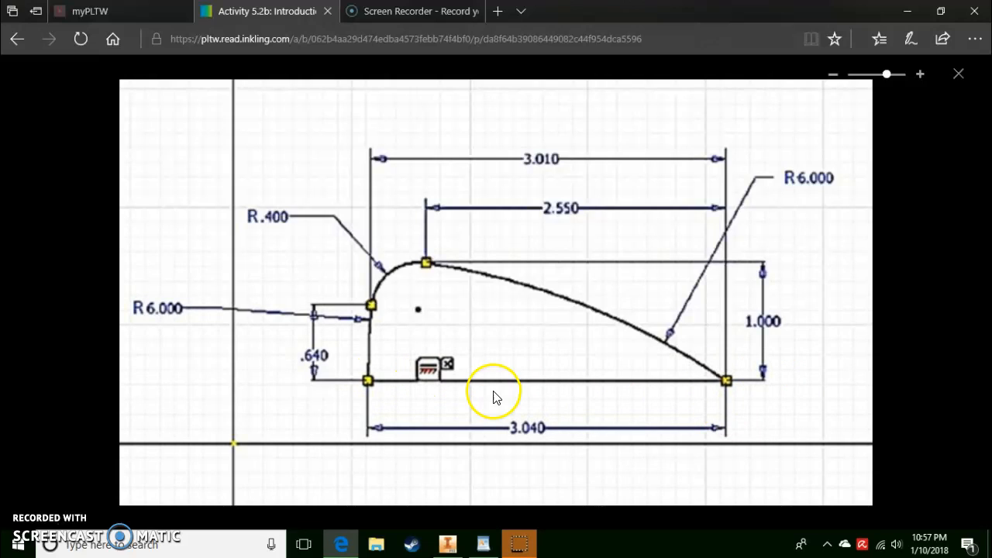
Back in Inventor, draw a horizontal 3.04 in line from the origin as the windshield's base
left_click(447, 545)
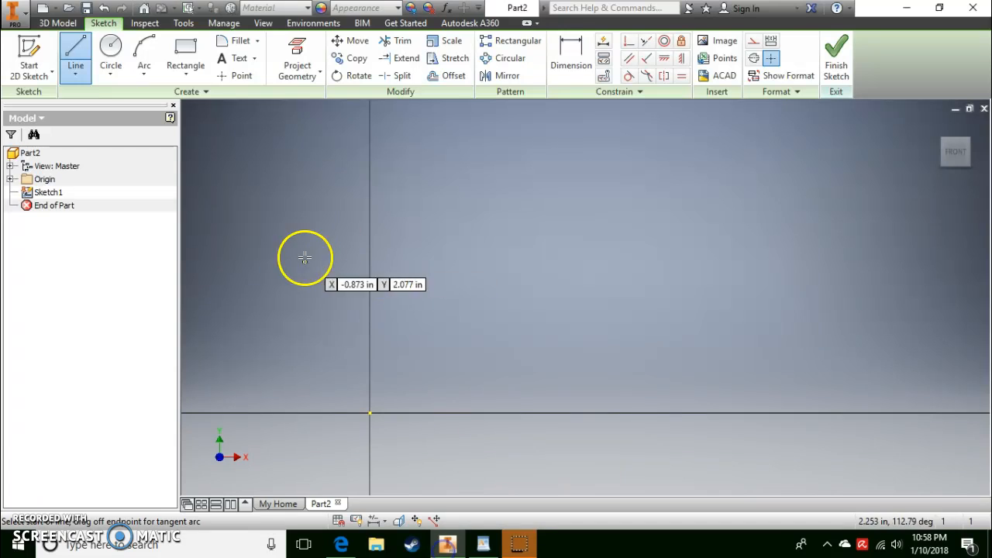
left_click(370, 414)
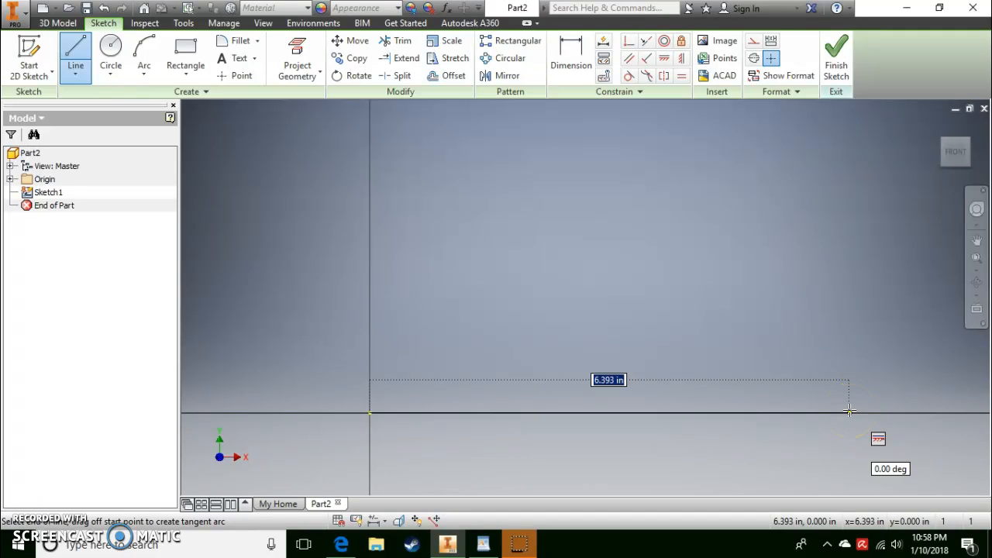
type("3")
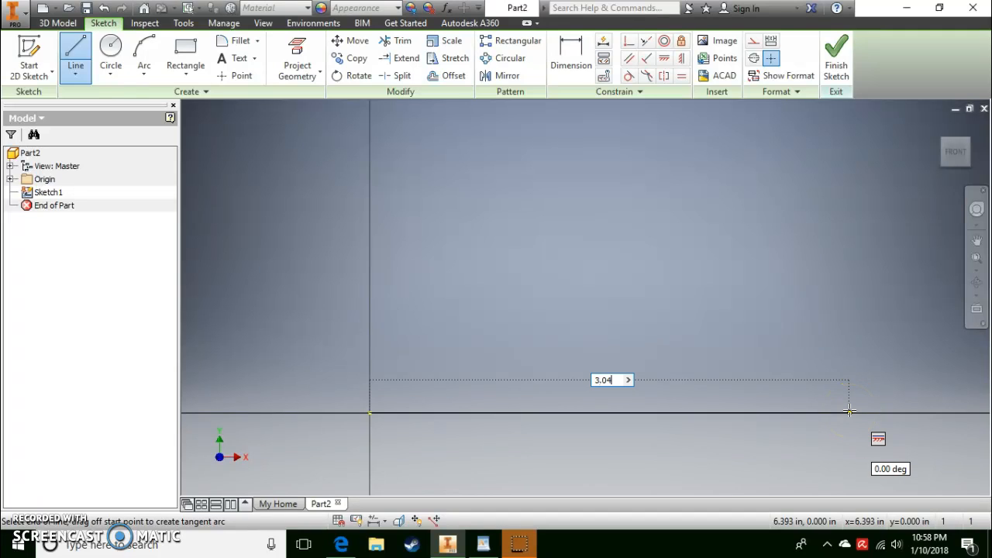
type(".04")
key("Return")
right_click(680, 348)
left_click(725, 351)
scroll(497, 323, "up", 3)
scroll(508, 315, "down", 7)
scroll(512, 290, "up", 5)
mouse_move(514, 250)
middle_mouse_down()
mouse_move(549, 175)
mouse_move(631, 191)
mouse_move(624, 234)
mouse_move(581, 239)
middle_mouse_up()
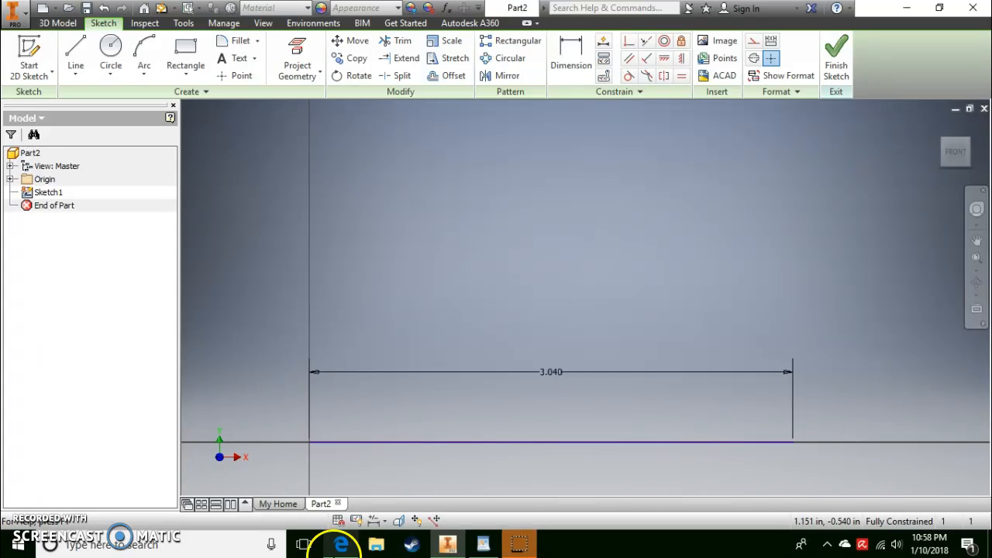
Consult the reference image and place a sketch point at X = 3.040-2.55 in, Y = 1 in for the profile's upper arc junction
left_click(342, 545)
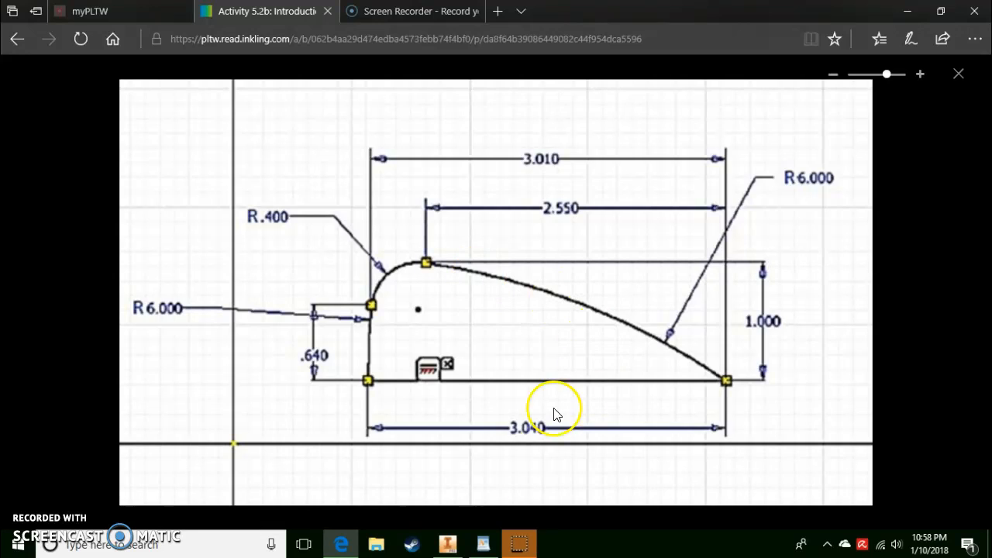
left_click(447, 544)
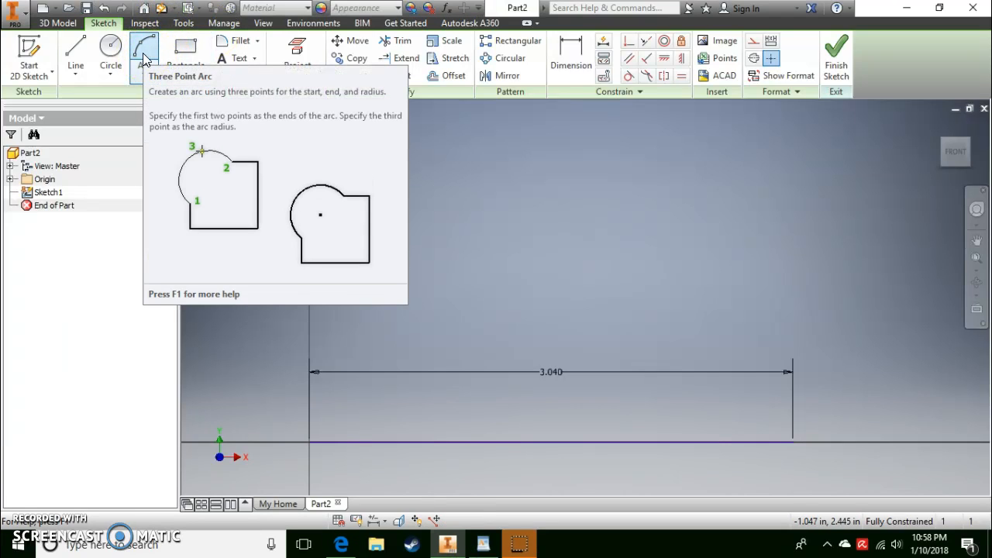
left_click(540, 244)
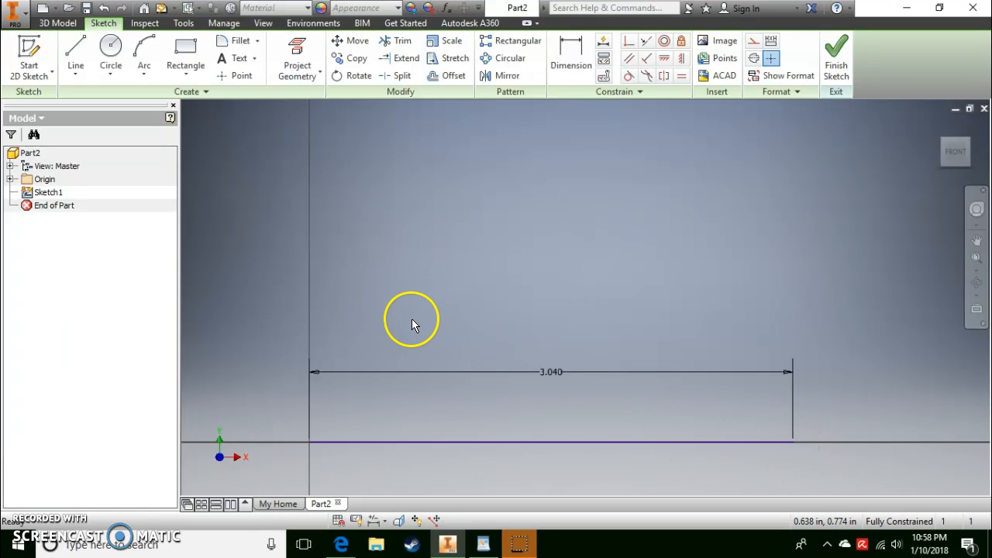
left_click(241, 76)
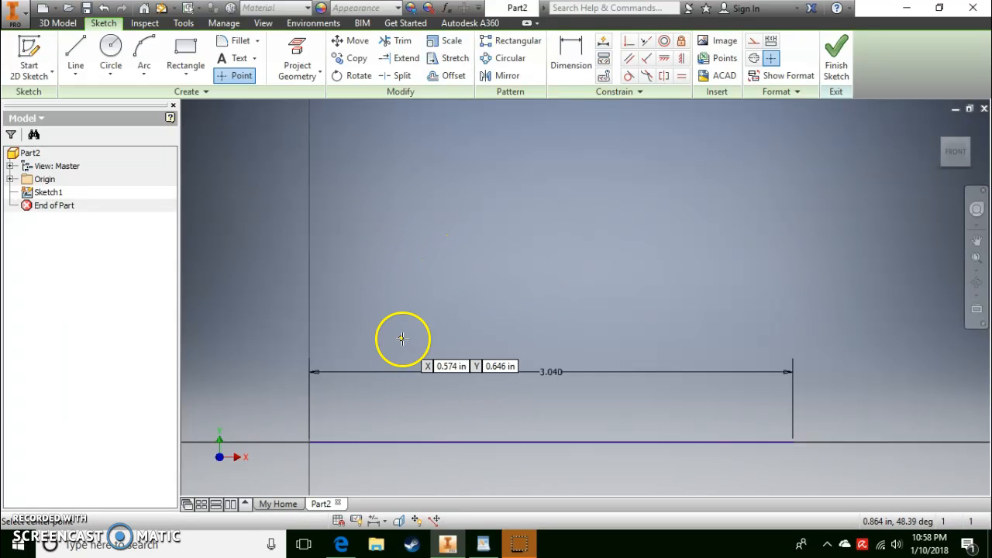
left_click(456, 549)
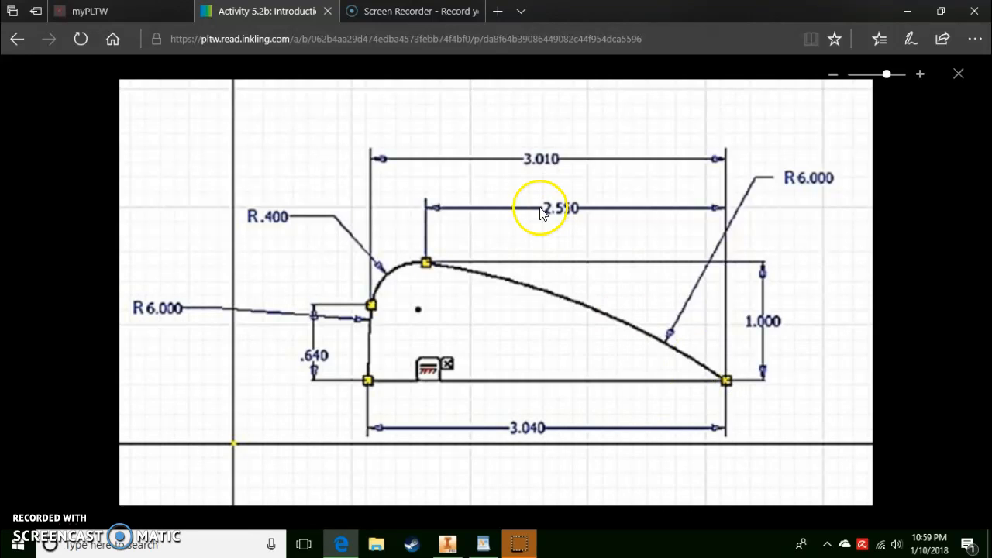
left_click(448, 544)
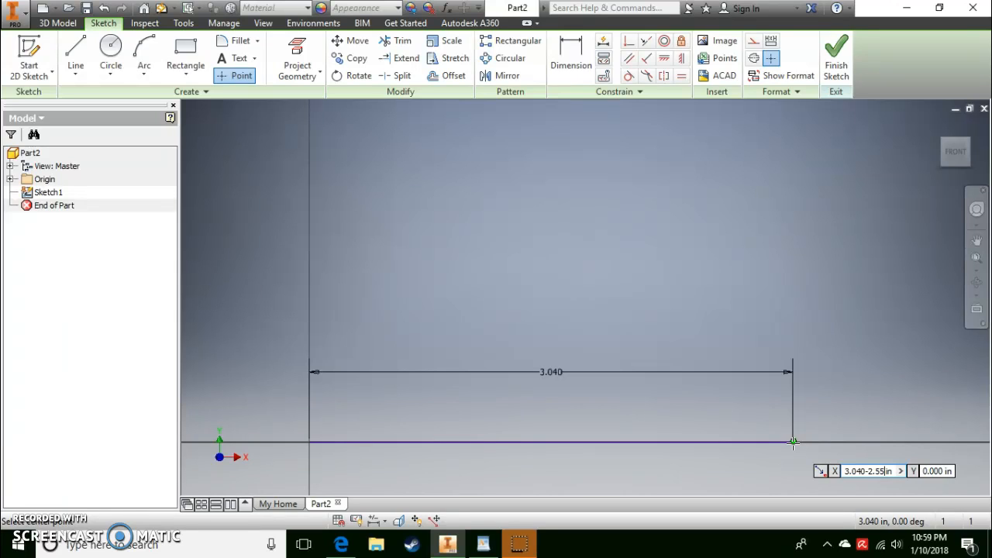
key("Tab")
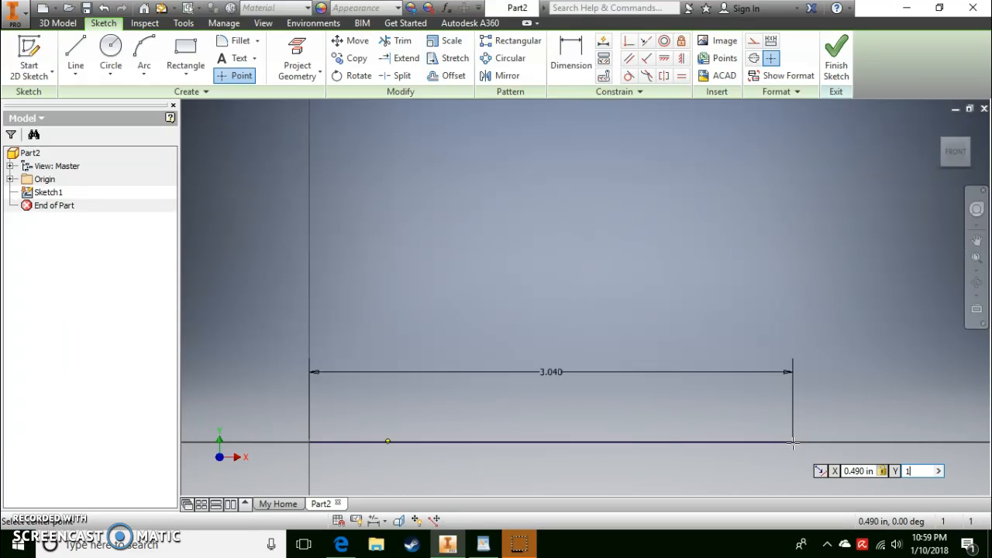
type("1")
key("Return")
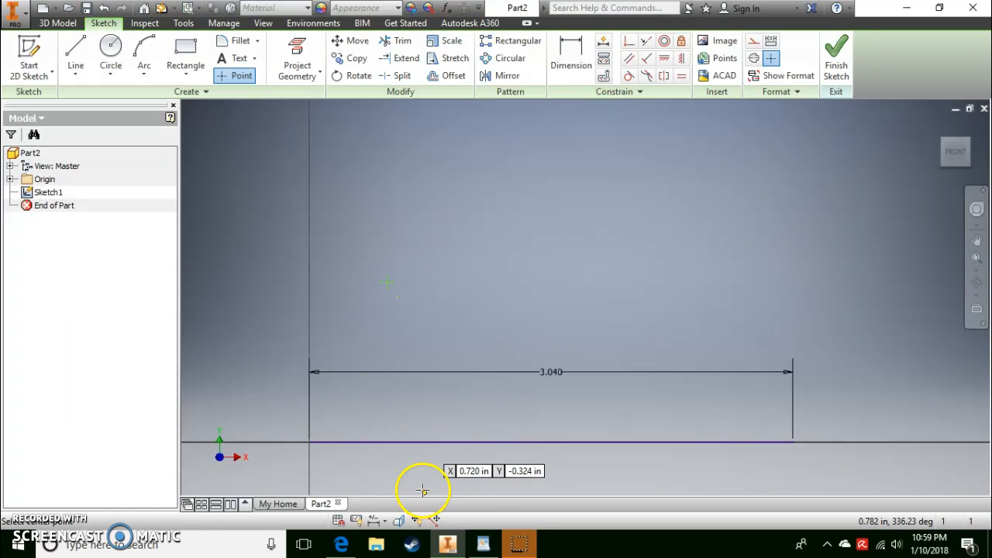
Check the reference image and place a sketch point at X = 0.03 in, Y = 0.64 in for the lower arc junction
left_click(446, 544)
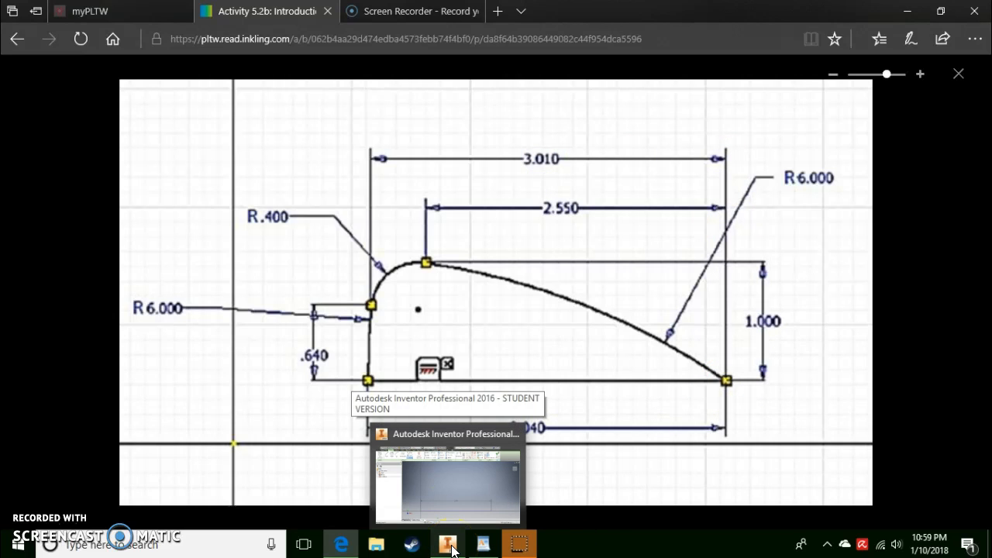
left_click(448, 475)
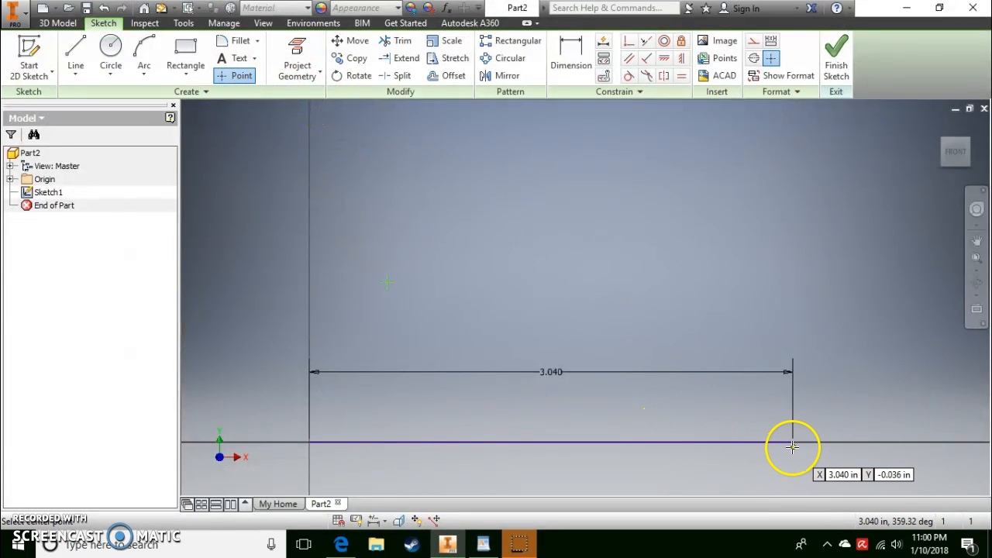
key("Tab")
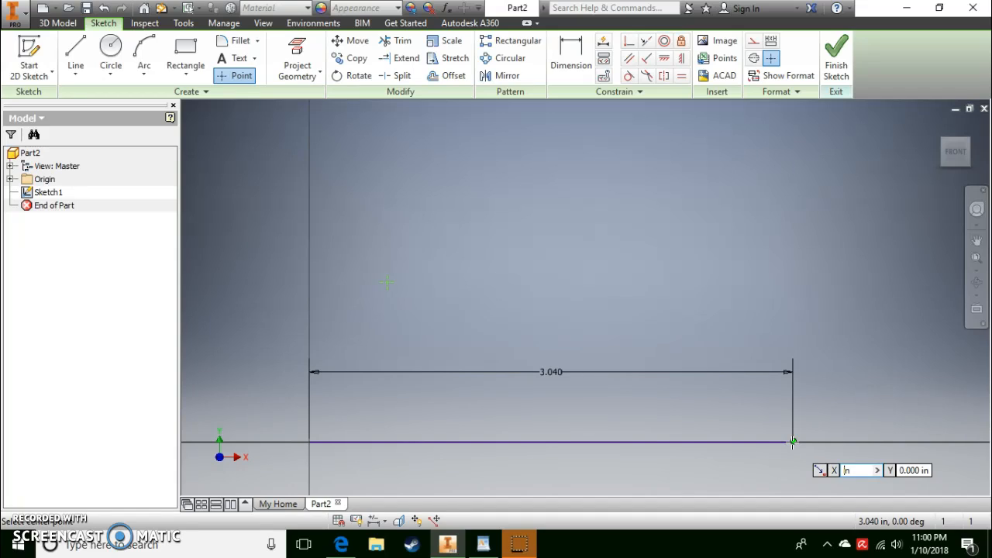
type("0.03")
key("Tab")
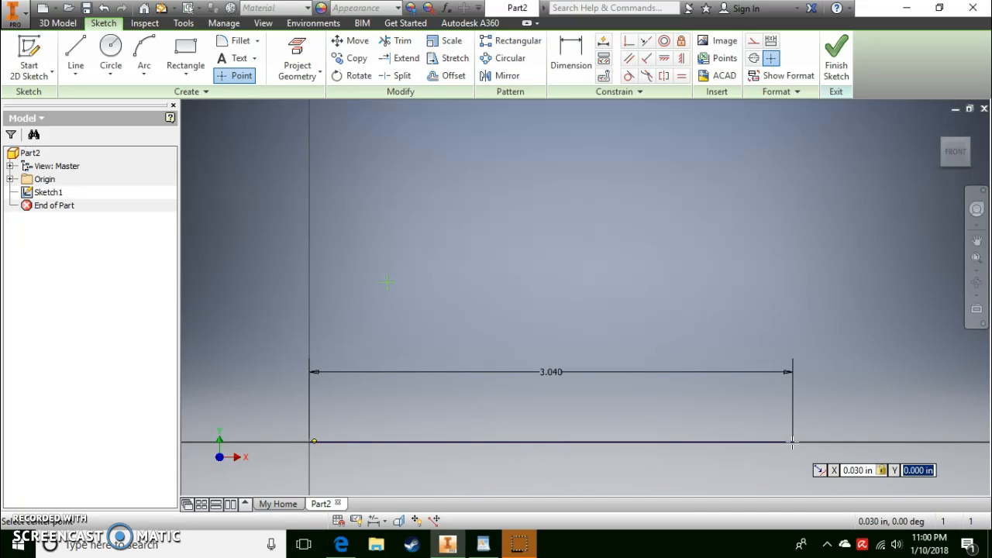
left_click(338, 547)
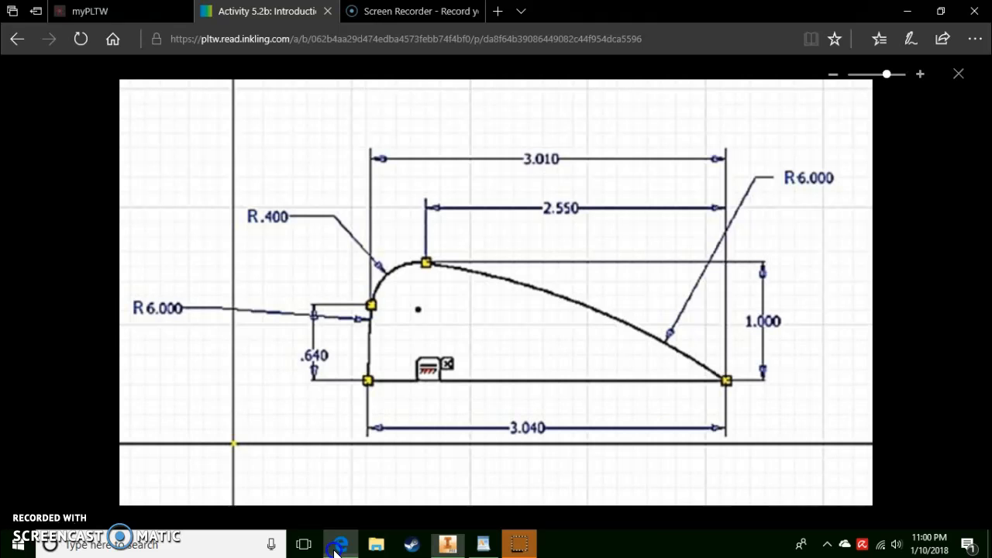
left_click(448, 545)
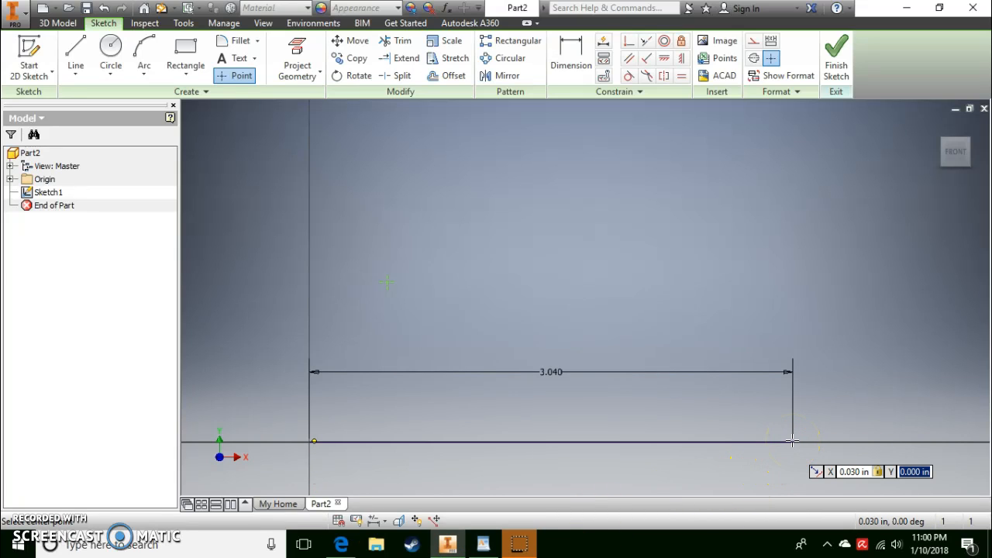
key("Return")
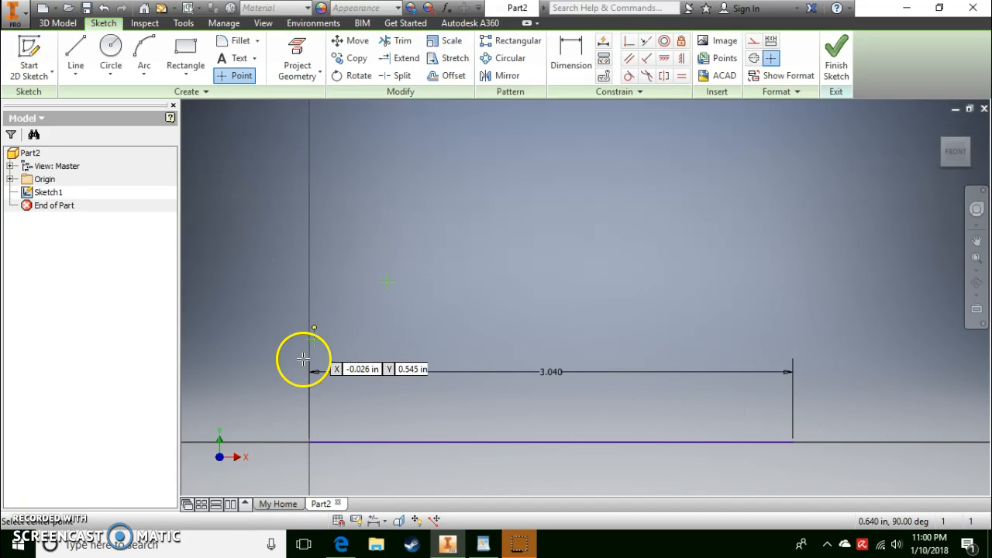
Consult the reference image and draw a 6 in radius three-point arc from the base line's right end to the upper sketch point
left_click(144, 48)
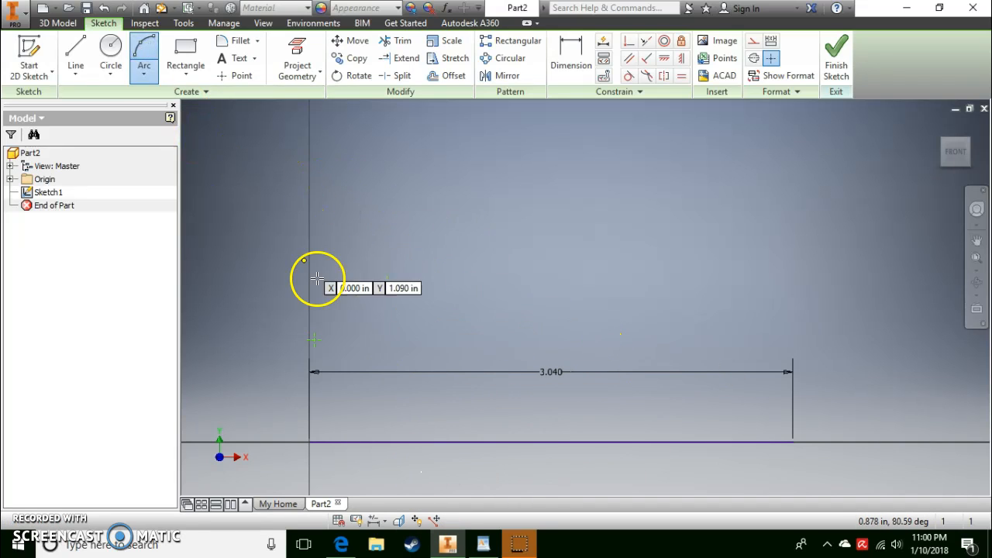
left_click(343, 543)
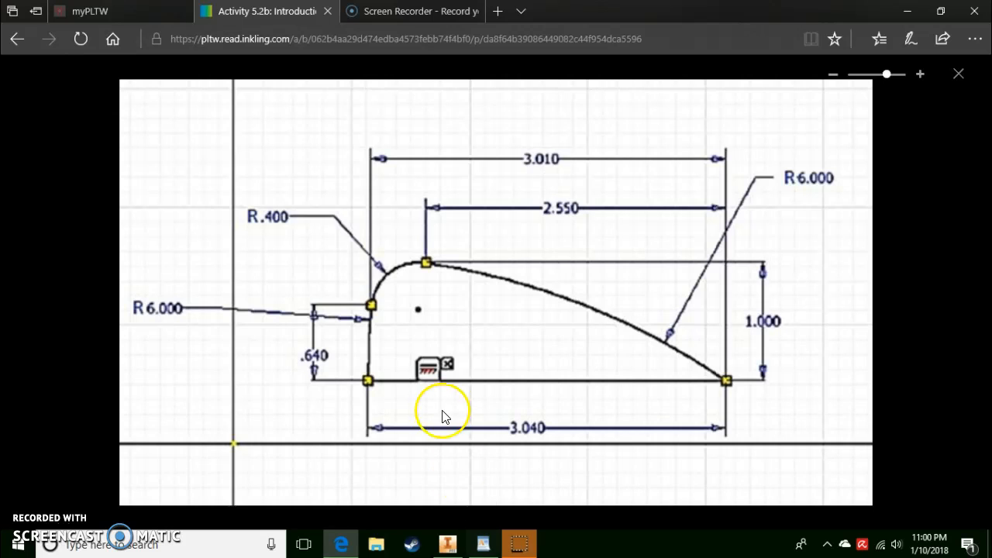
left_click(448, 543)
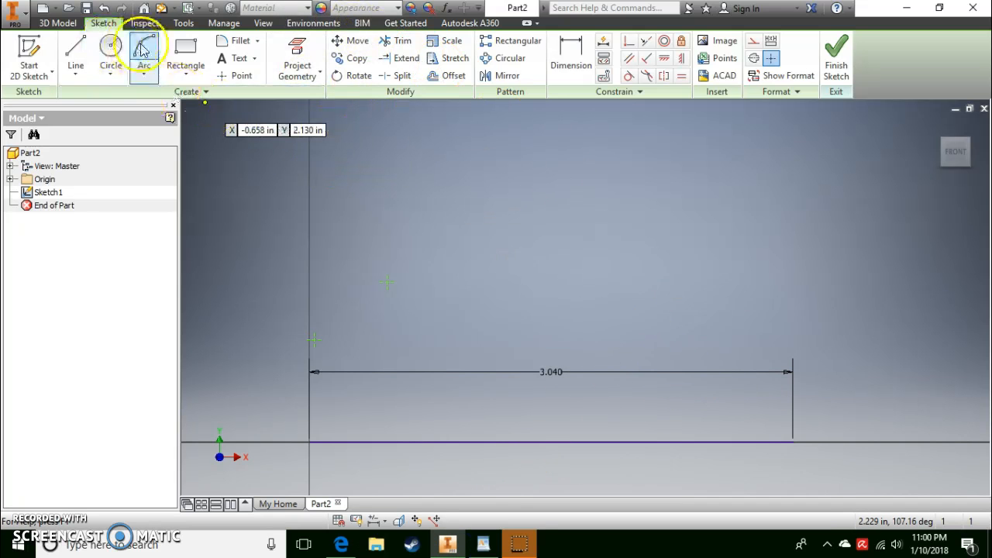
left_click(144, 70)
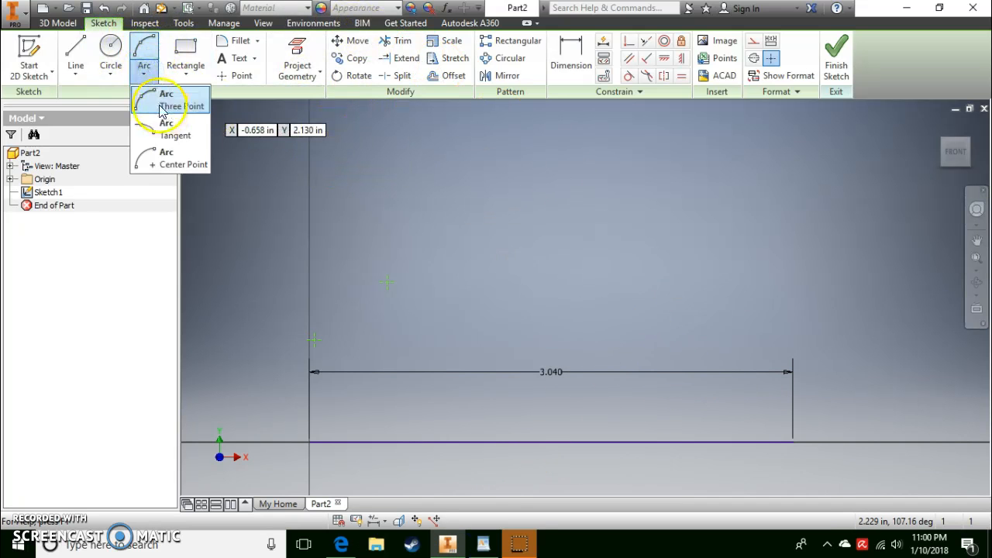
left_click(141, 44)
left_click(793, 442)
left_click(387, 284)
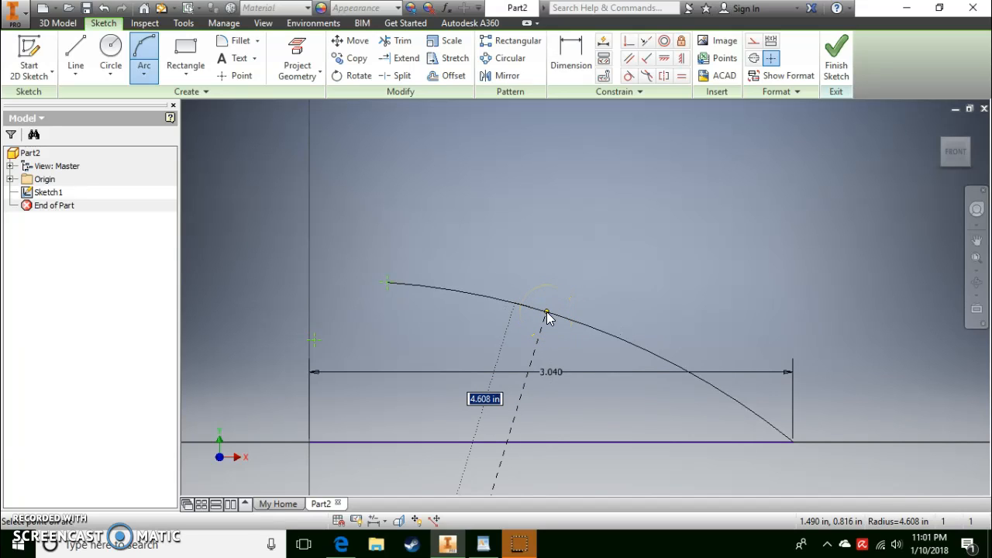
left_click(546, 312)
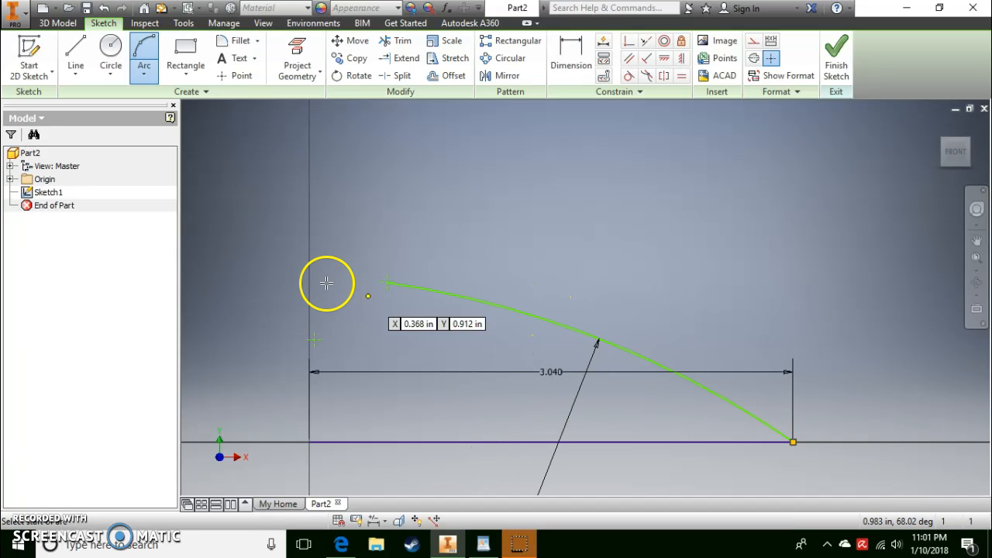
Draw a three-point arc with a 6 in radius from the origin to the lower sketch point at X = 0.03 in
left_click(309, 443)
left_click(315, 340)
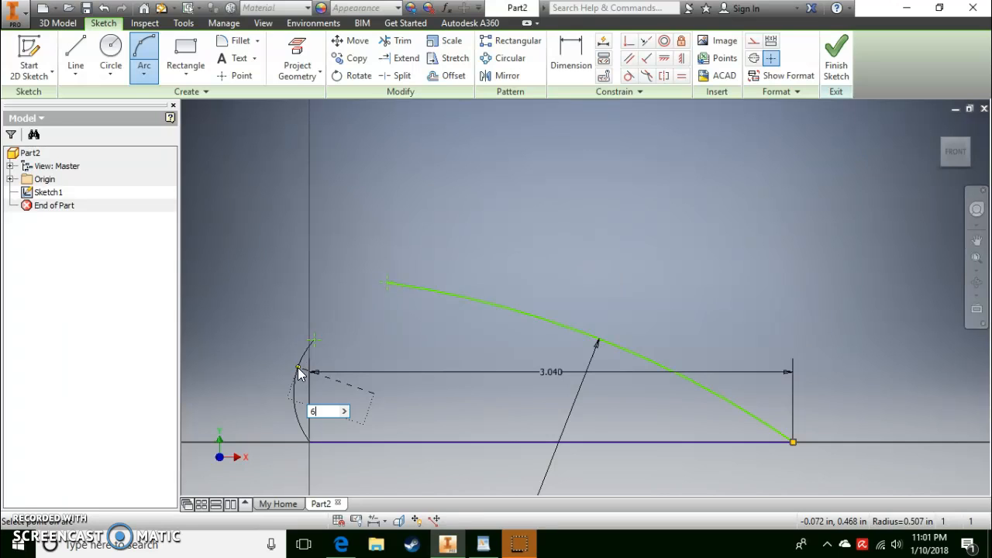
type("6")
key("Return")
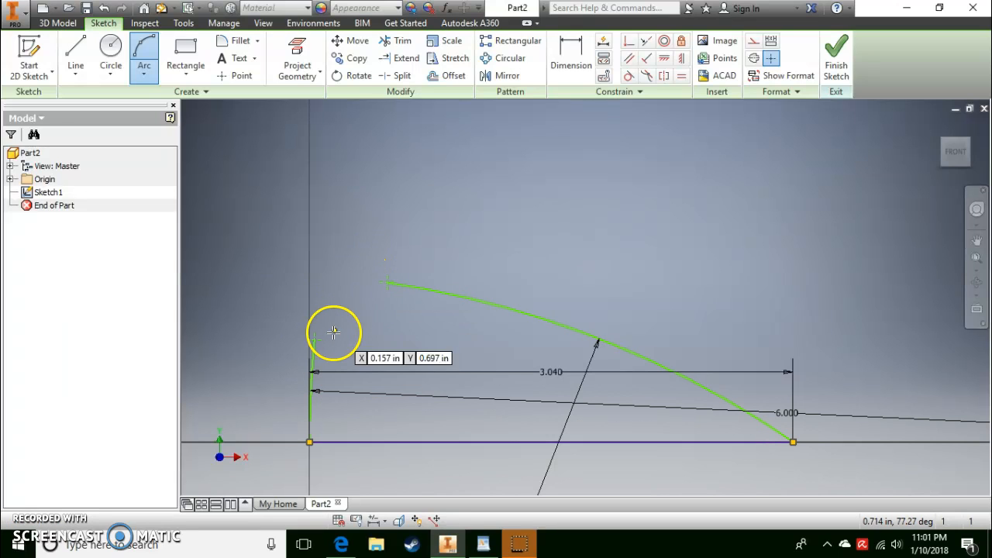
Close the profile's upper left corner with a 0.4 in radius three-point arc between the two sketch points
left_click(314, 340)
left_click(385, 284)
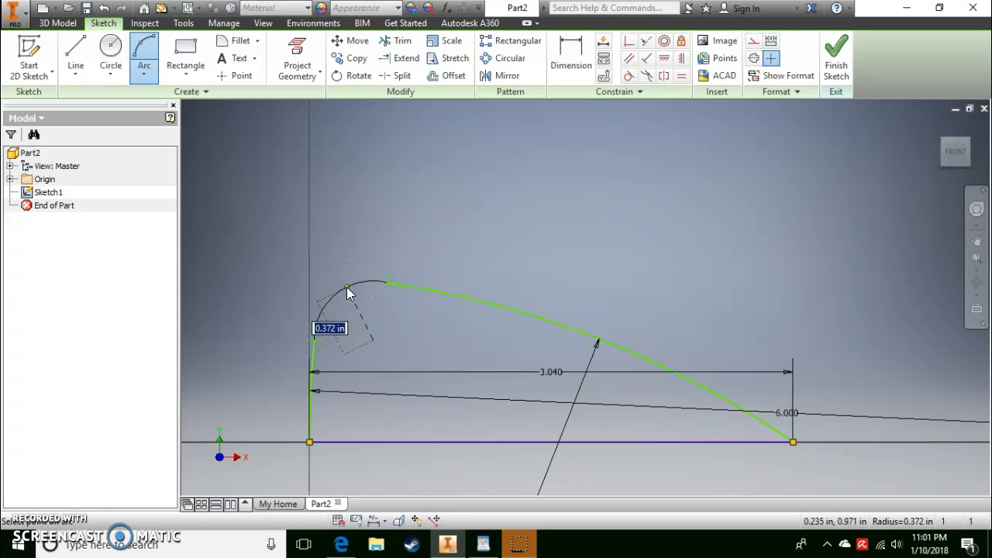
key("Return")
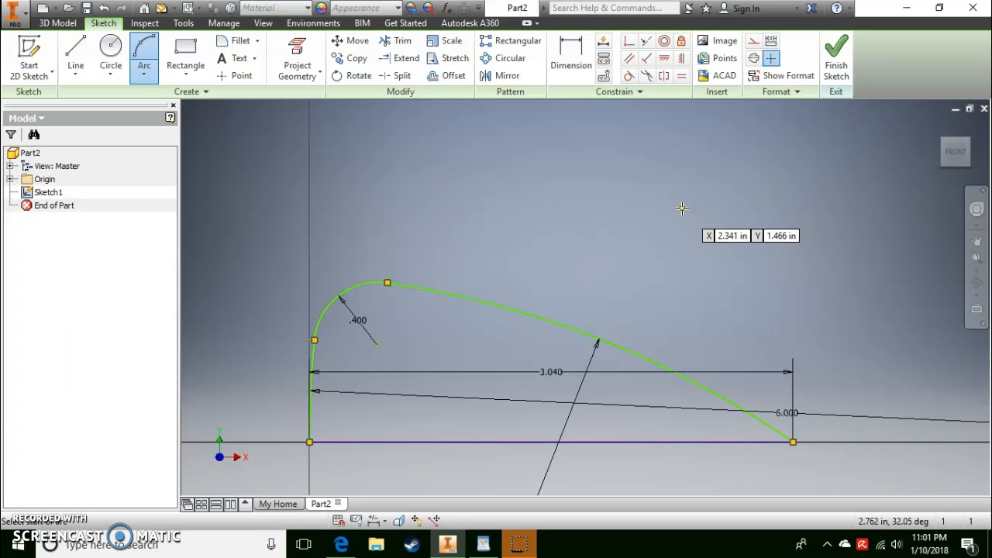
left_click(621, 215)
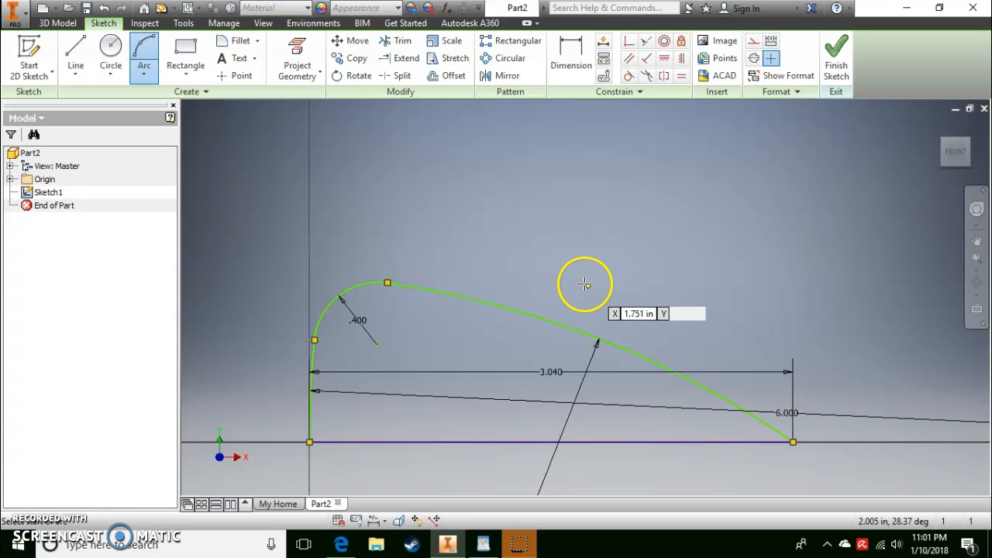
Check the dimensioned drawings in WordPad and the browser, and read the activity's instructions on removing dimensions and adding tangent constraints
left_click(445, 551)
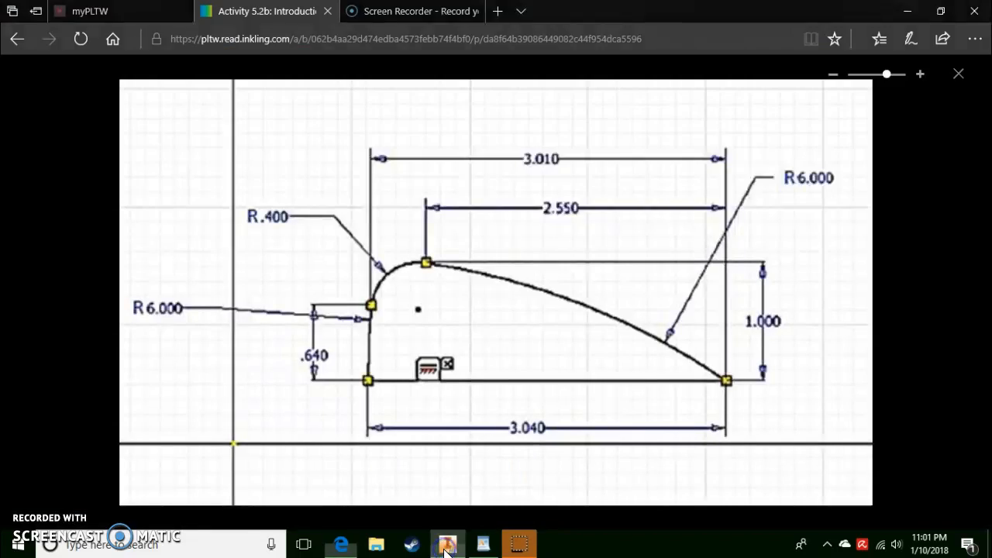
left_click(445, 551)
left_click(351, 555)
left_click(351, 547)
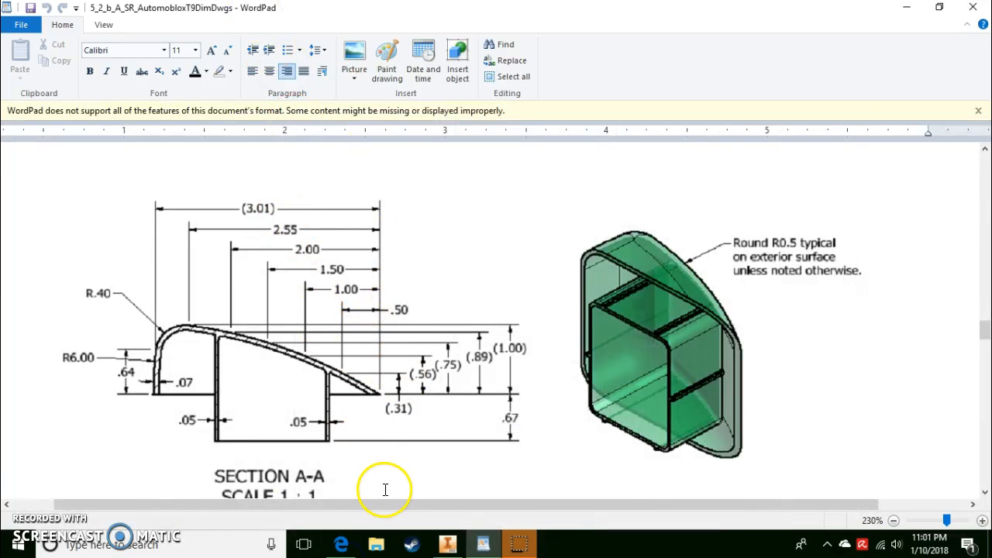
left_click(341, 545)
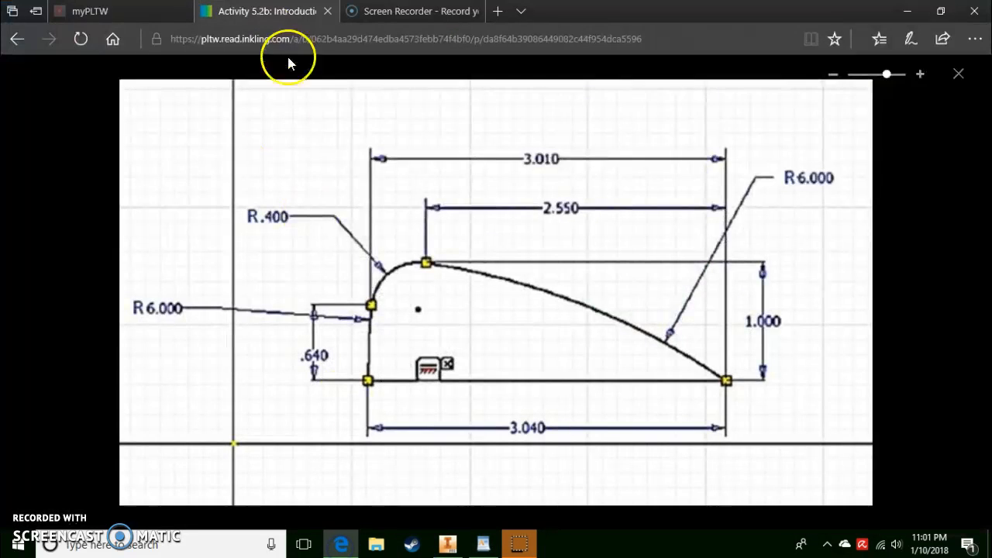
left_click(958, 74)
scroll(421, 261, "up", 2)
scroll(466, 248, "down", 5)
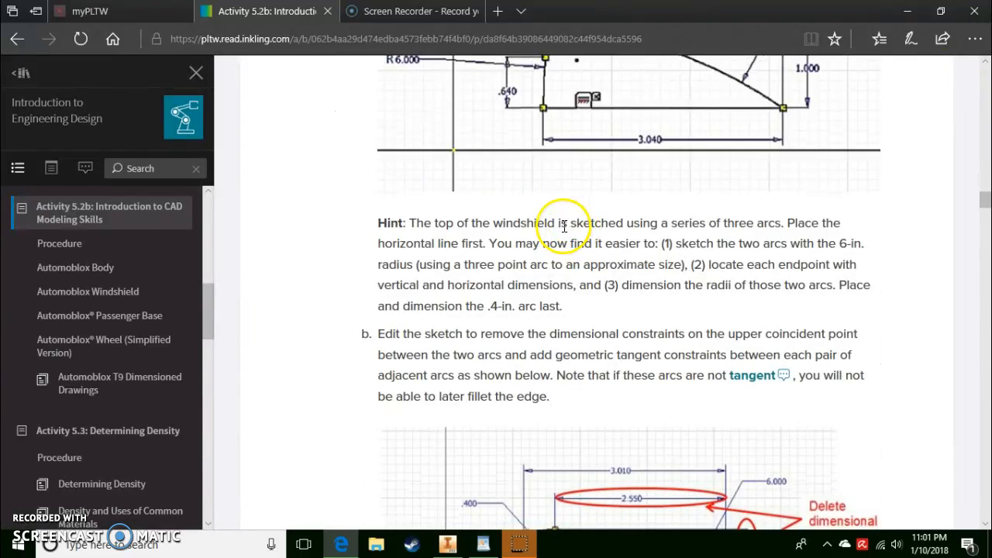
scroll(564, 225, "down", 3)
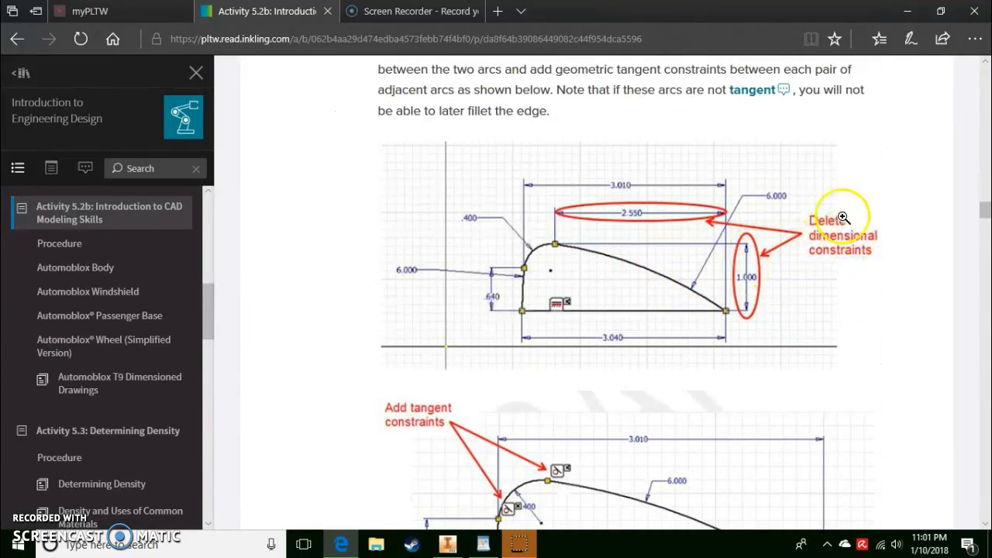
scroll(822, 204, "down", 3)
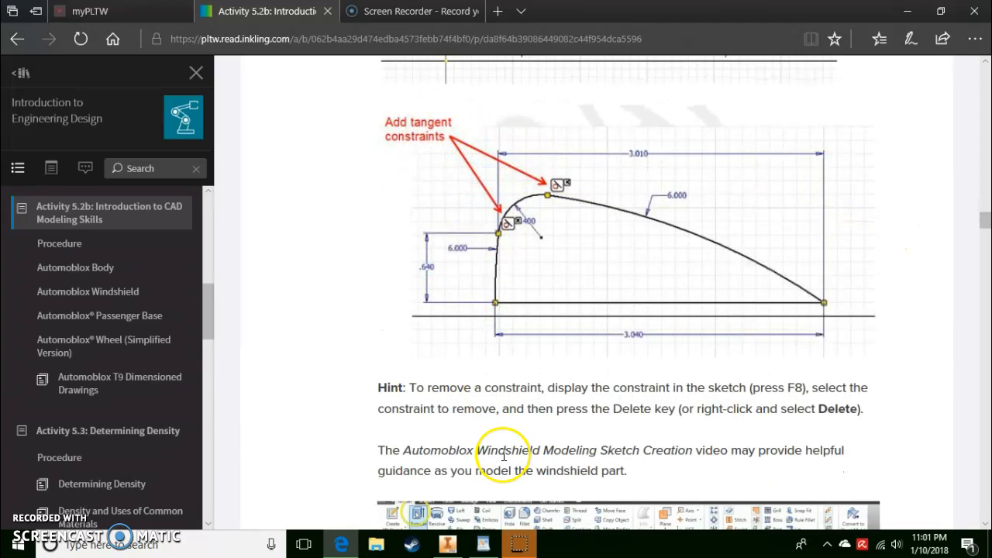
Back in Inventor, apply tangent constraints between the 0.4 in arc and each of the two adjacent 6 in arcs
left_click(448, 544)
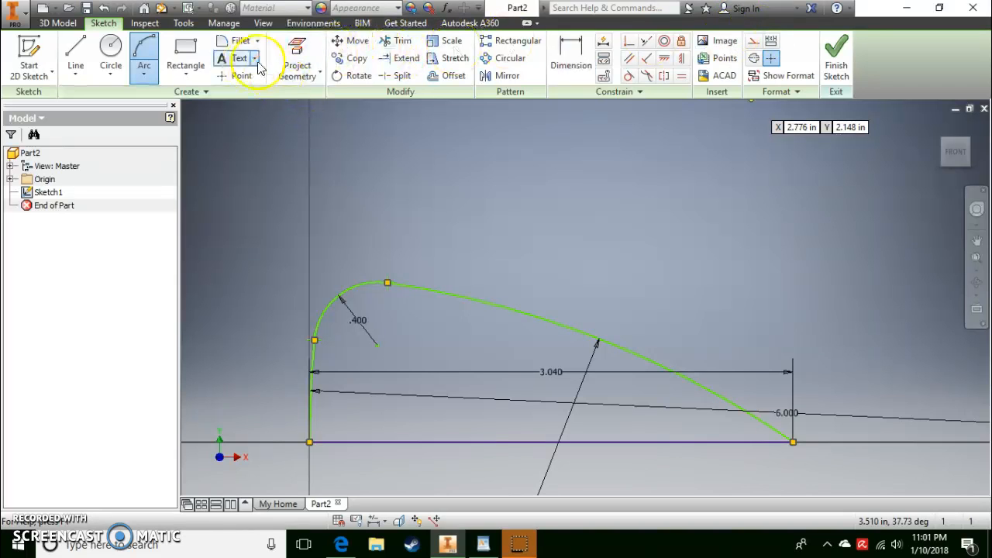
left_click(630, 76)
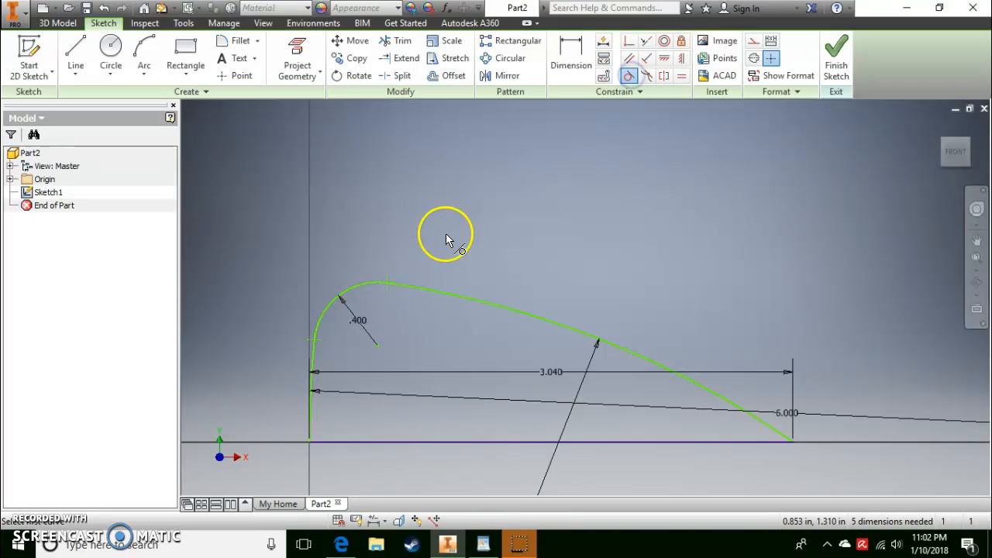
left_click(444, 290)
left_click(362, 289)
left_click(319, 322)
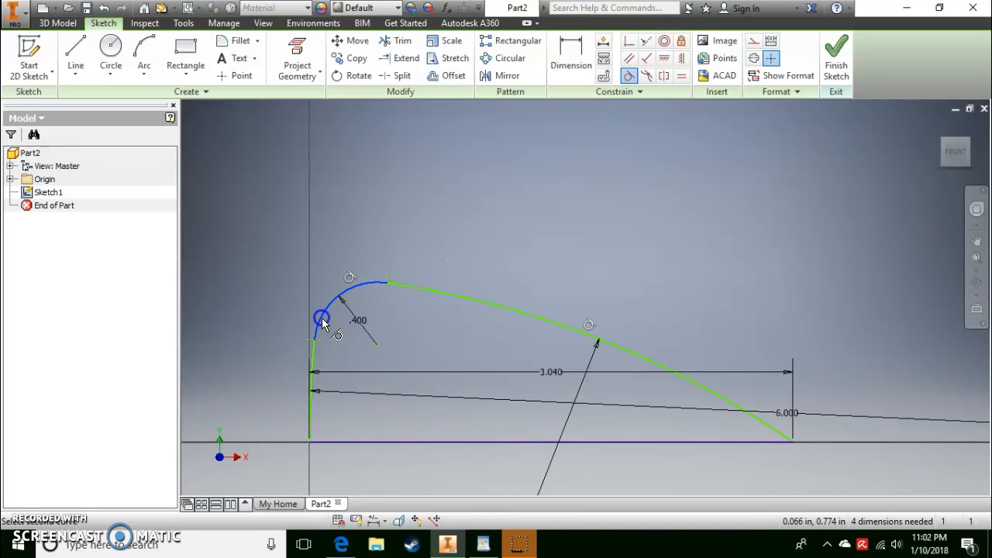
left_click(314, 359)
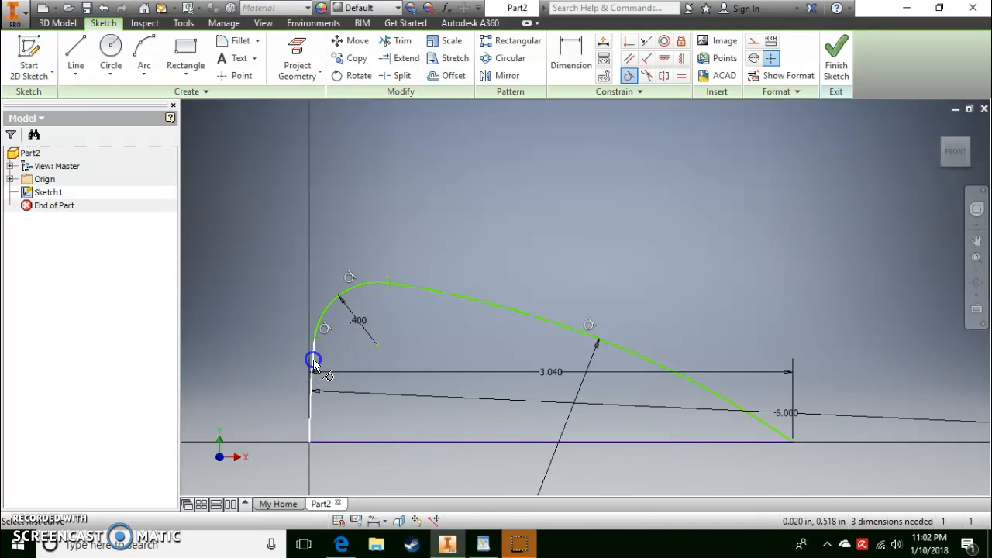
right_click(404, 180)
left_click(441, 179)
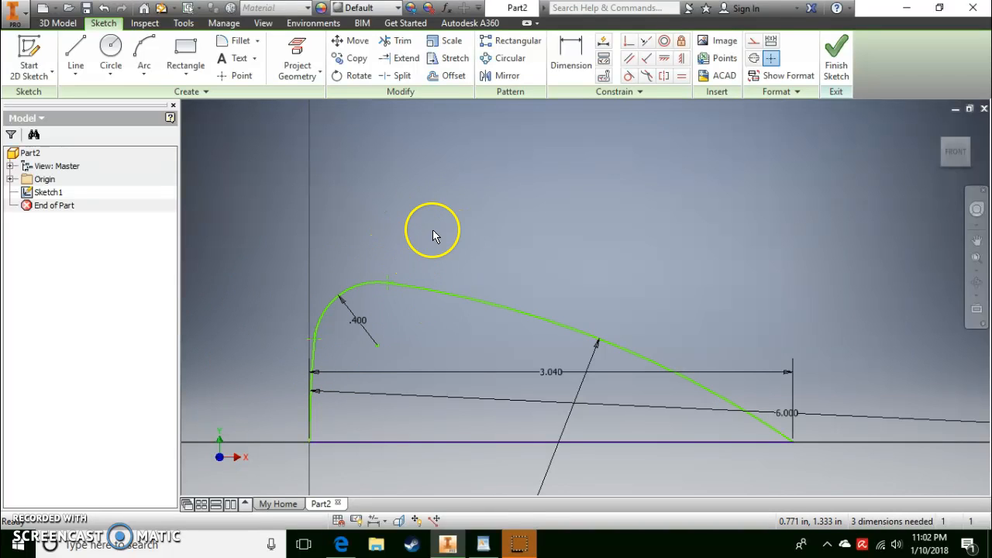
Display the degrees of freedom of the long upper arc to inspect its endpoints, and hide them again
left_click(436, 293)
right_click(434, 290)
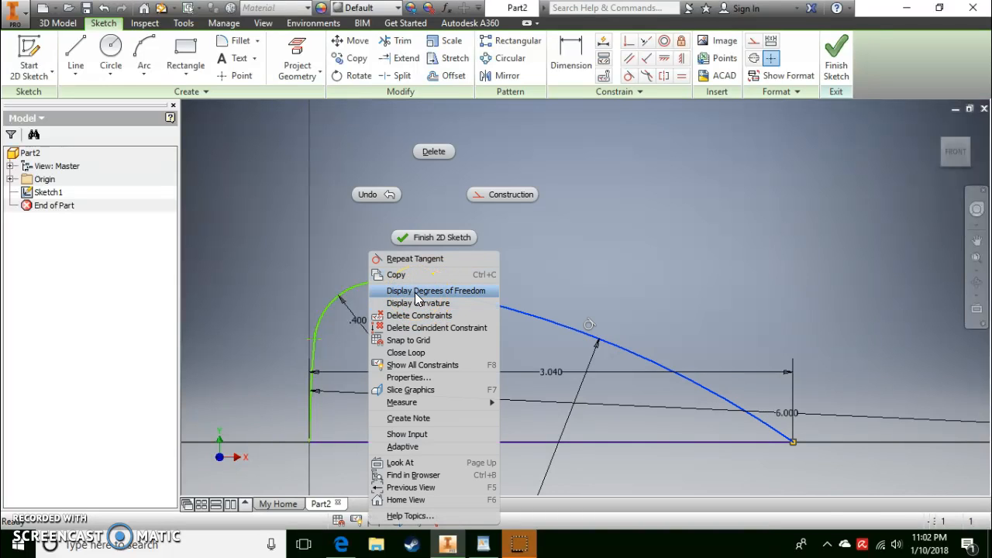
left_click(416, 292)
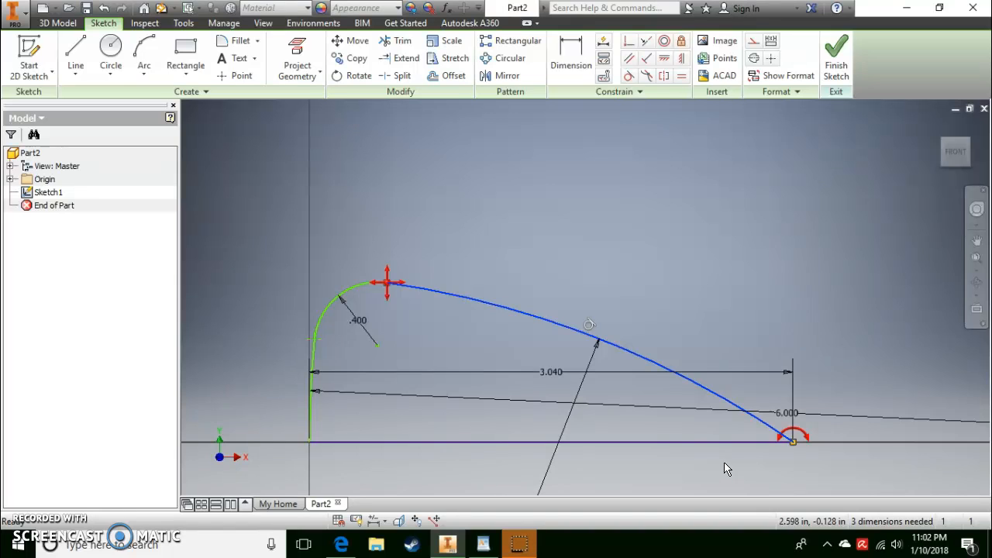
left_click(634, 217)
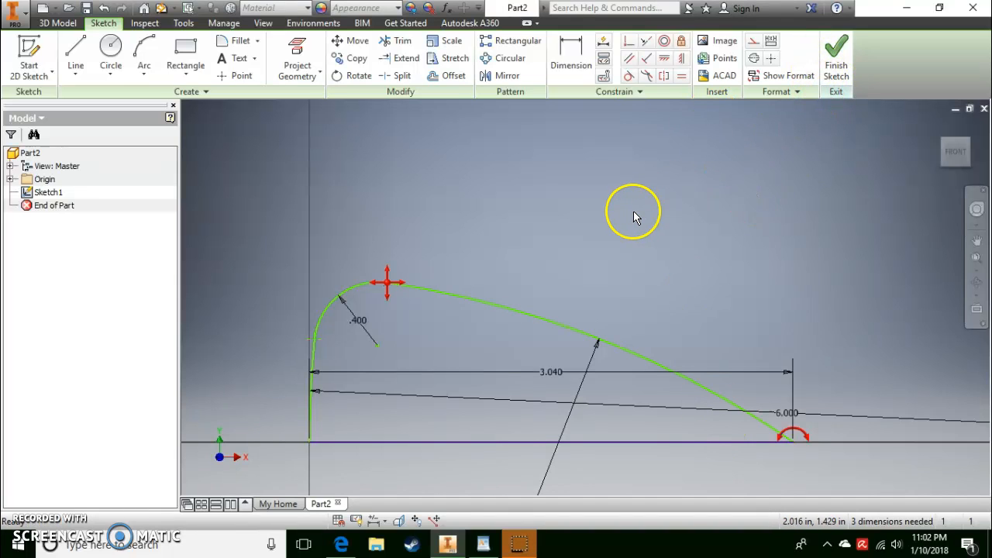
right_click(472, 208)
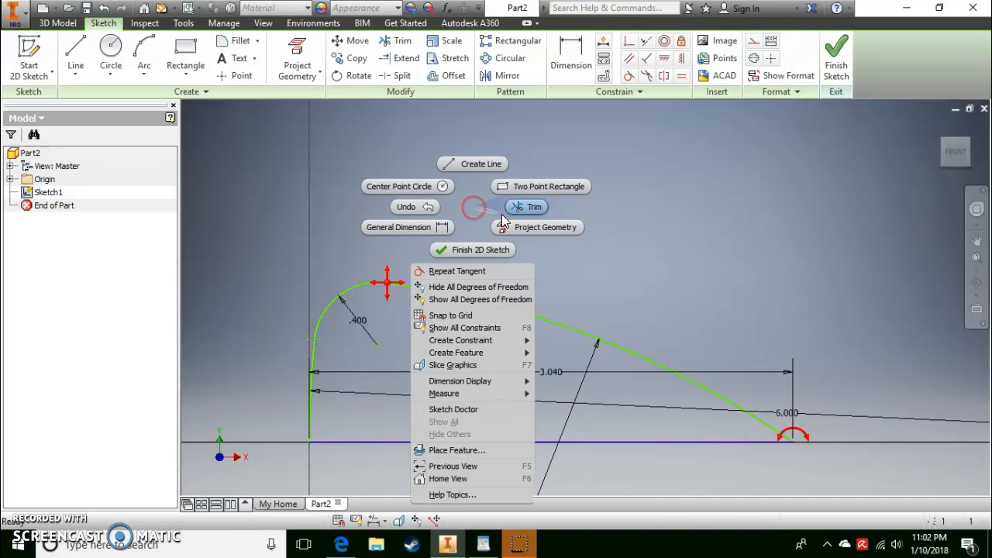
left_click(469, 288)
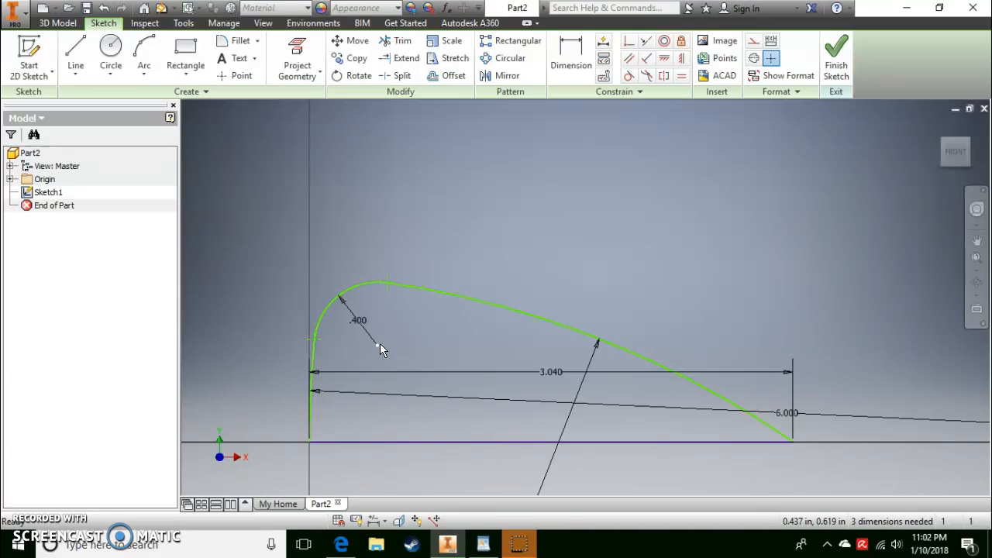
Dimension the vertical distance from the 0.4 in arc's center to the base line, keeping the measured value
left_click(587, 56)
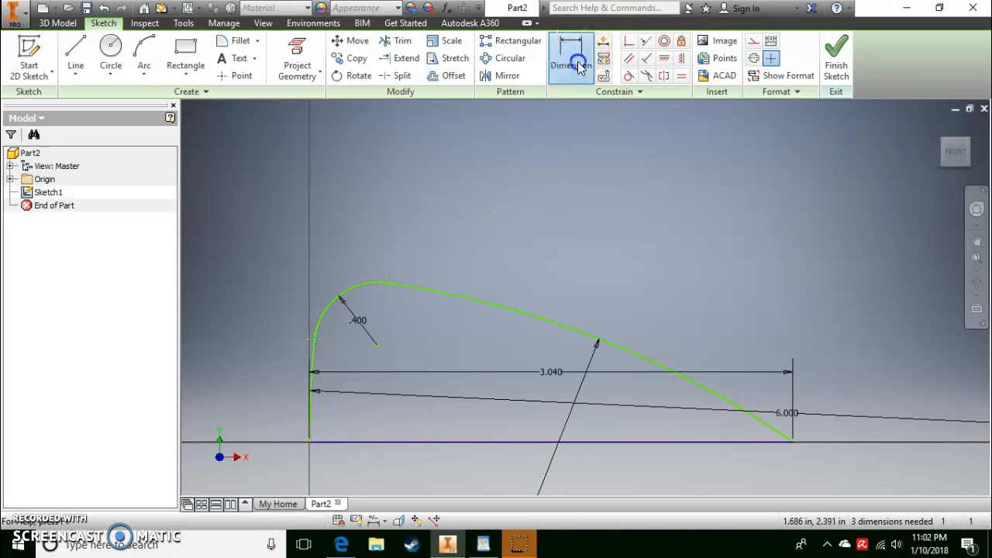
left_click(377, 345)
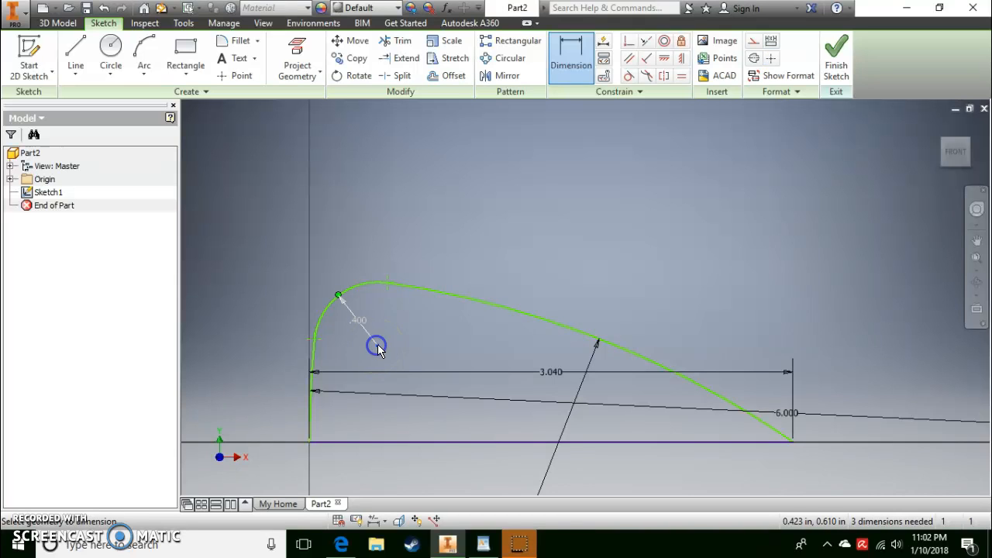
left_click(378, 442)
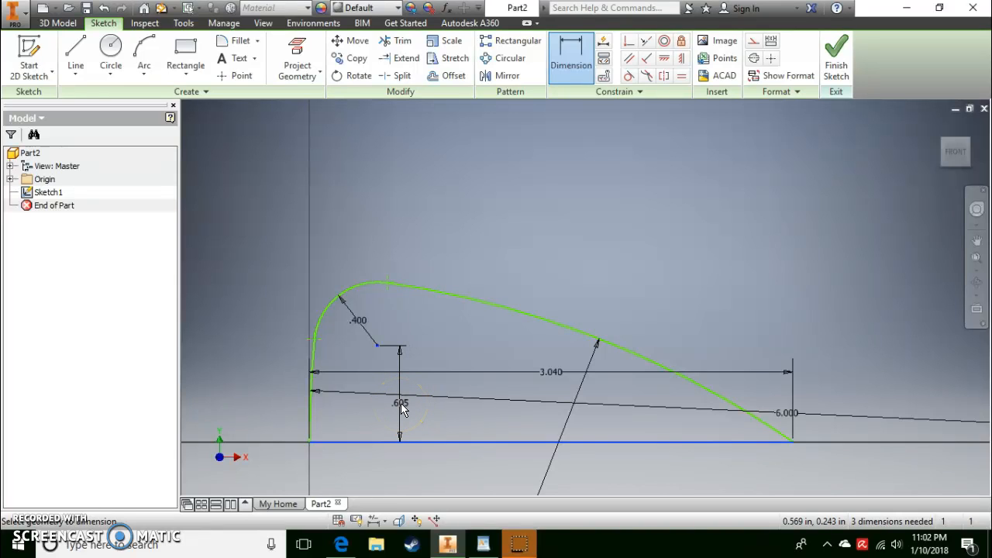
left_click(402, 409)
left_click(454, 458)
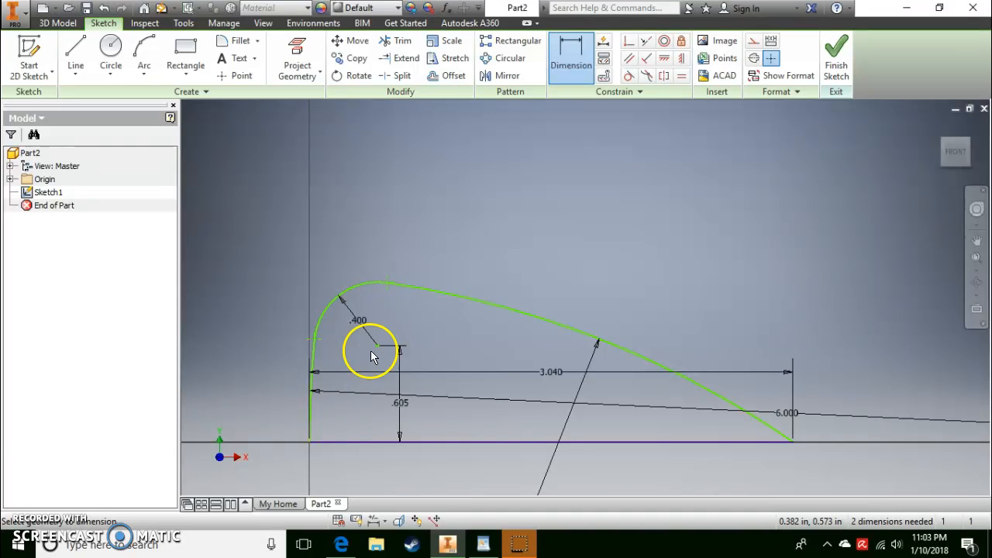
Dimension the horizontal distance from the profile's lower left corner to the 0.4 in arc's center, placed below the base line
left_click(571, 58)
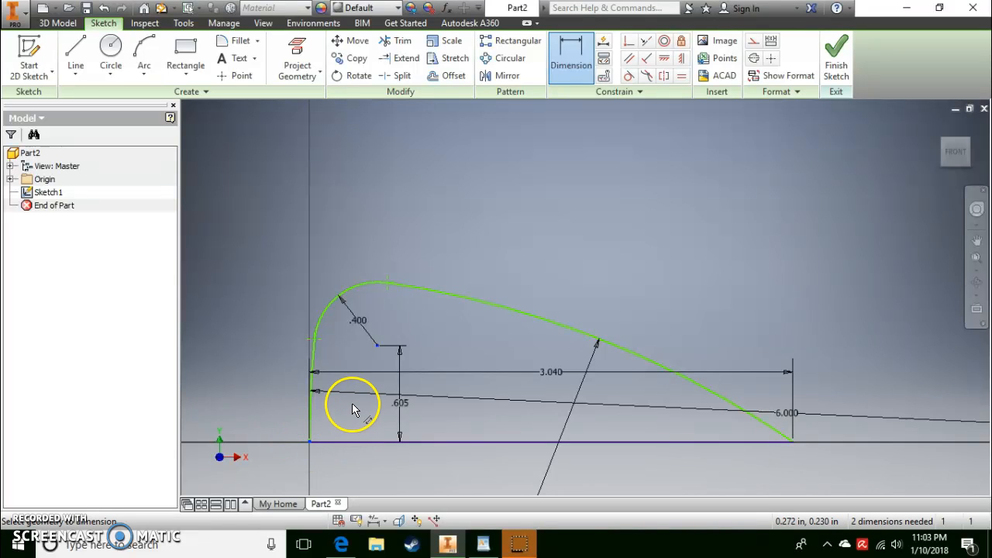
left_click(344, 469)
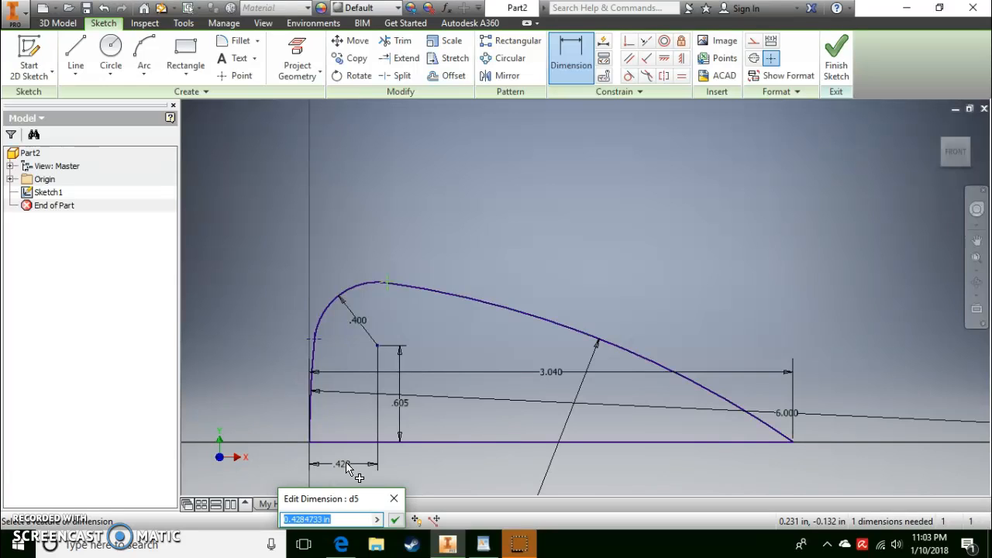
key("Return")
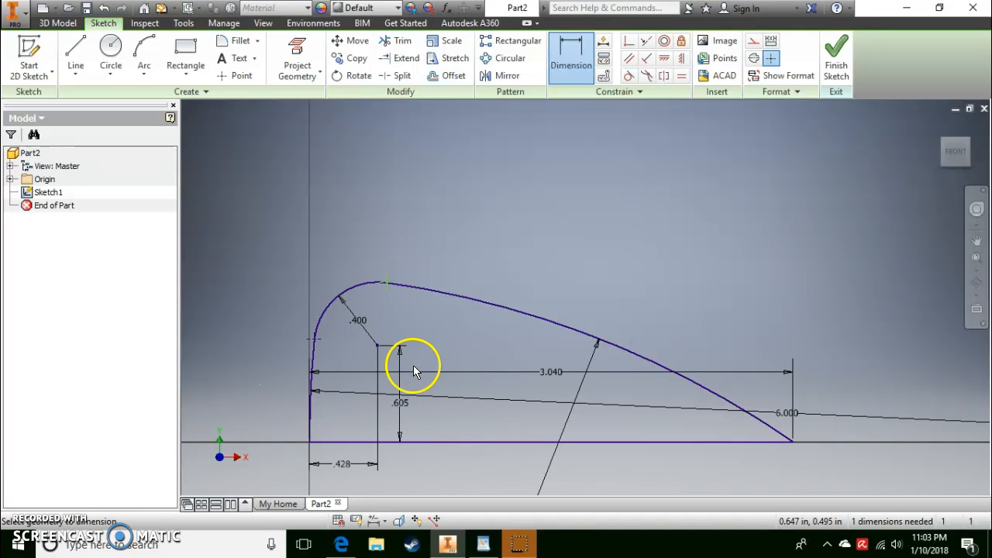
left_click(405, 407)
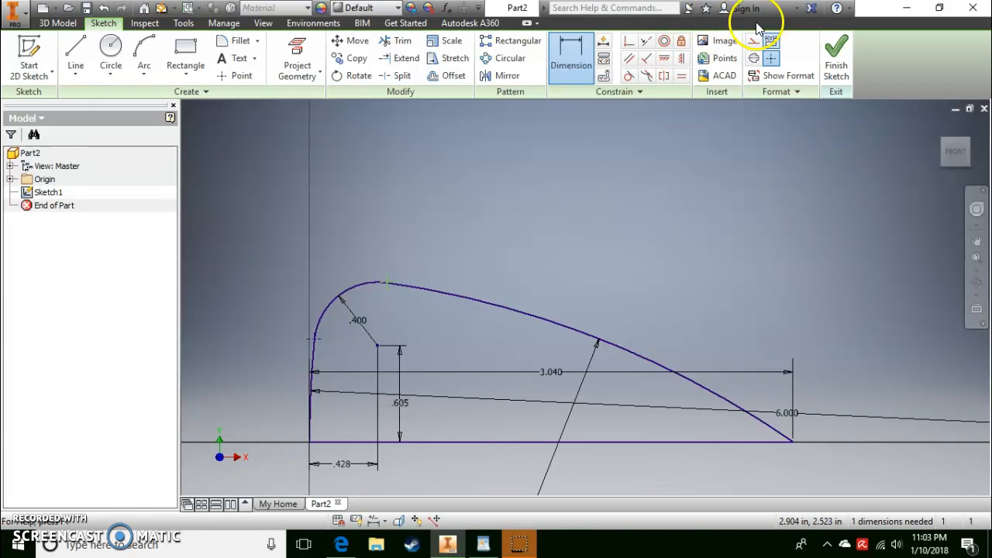
Finish the sketch, start extruding its profile, and look up the windshield's extrusion depth in the browser's activity instructions
left_click(836, 83)
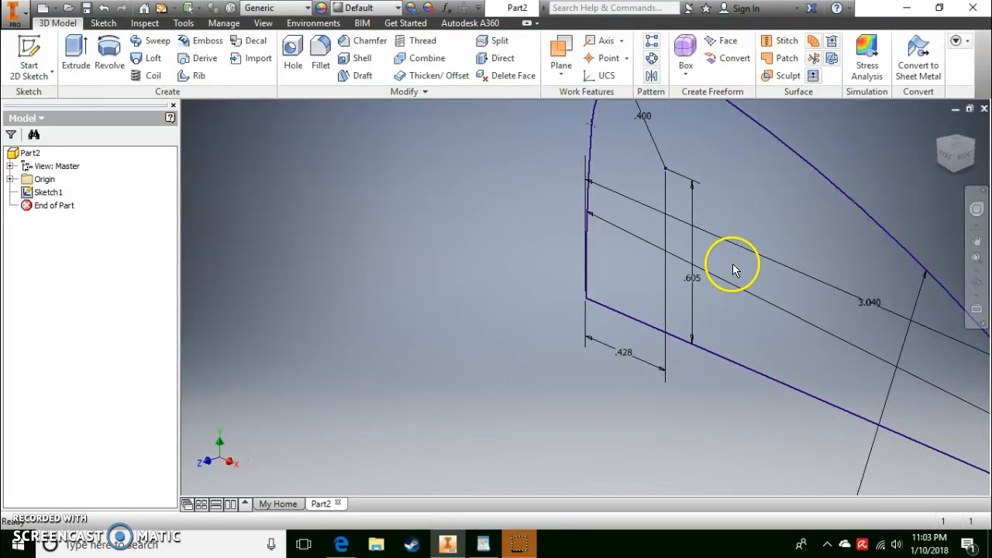
left_click(75, 66)
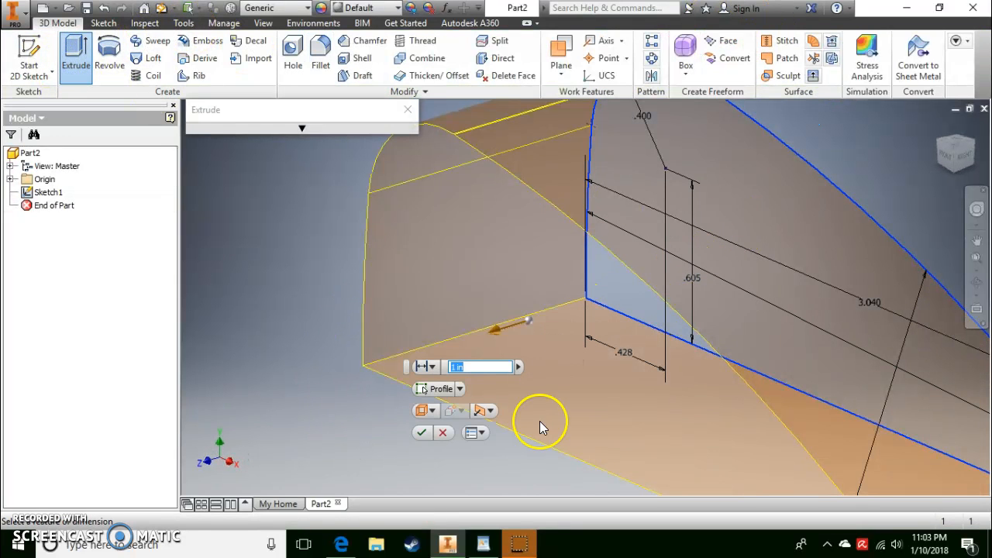
left_click(336, 541)
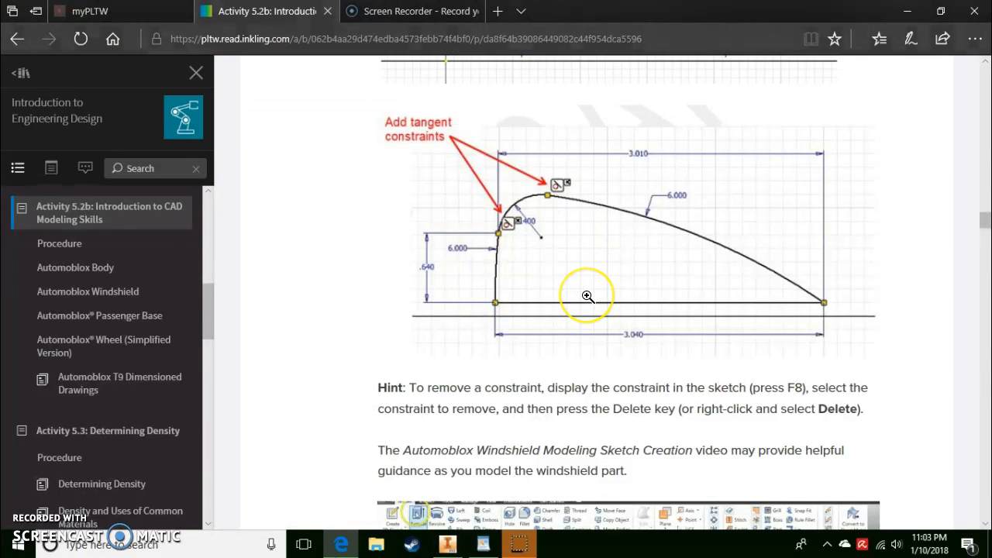
scroll(587, 294, "down", 5)
scroll(587, 294, "down", 7)
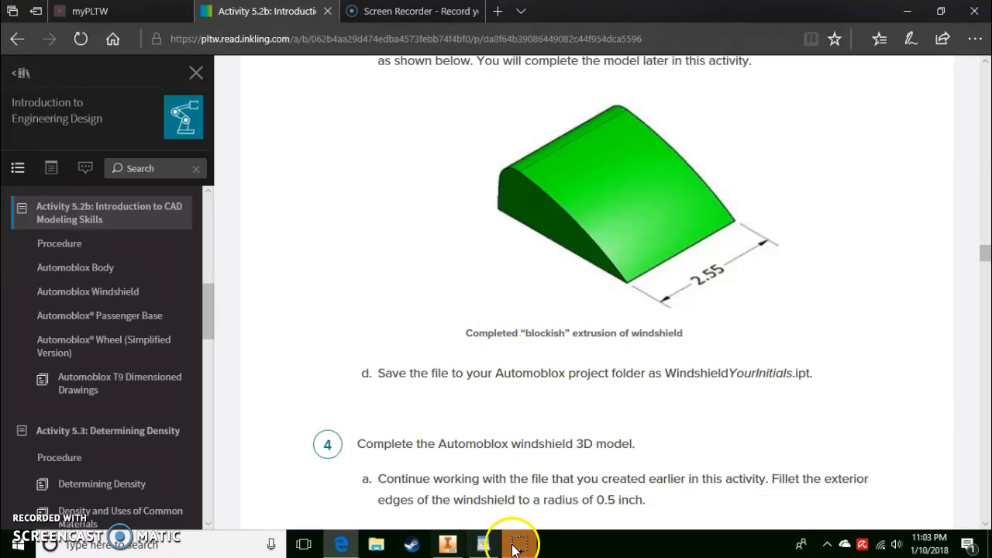
Back in Inventor, extrude the windshield profile as a surface with a distance of 2.55 in
left_click(447, 547)
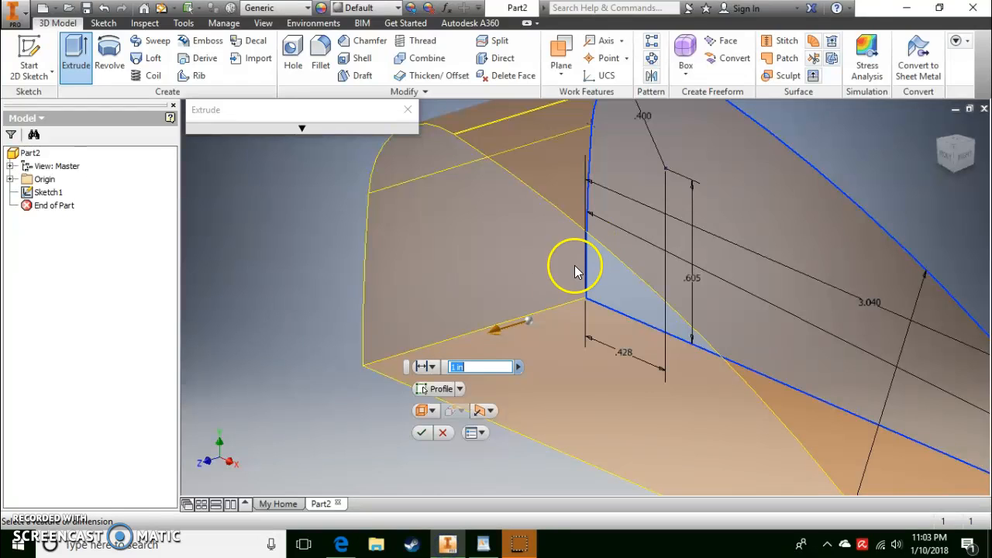
type("2.55")
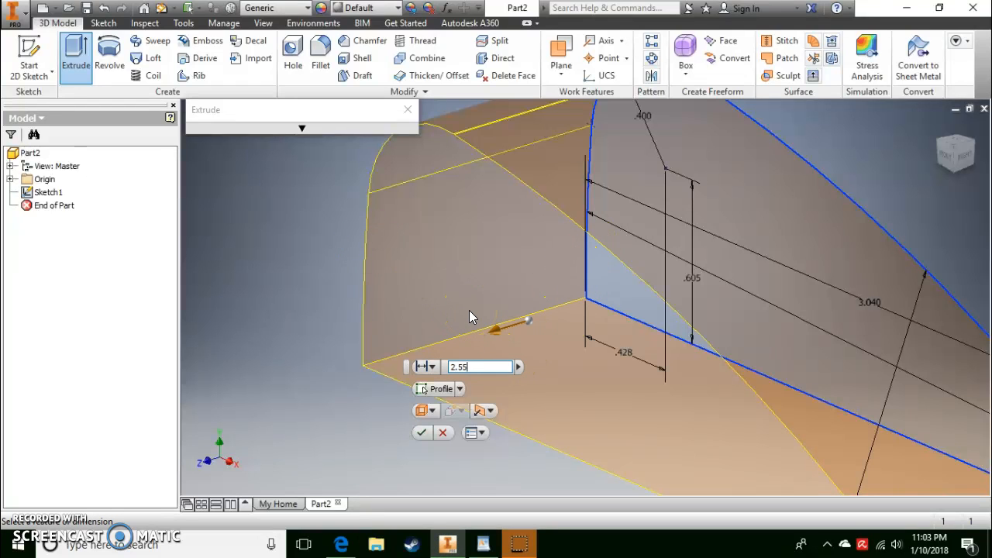
key("Return")
scroll(470, 310, "up", 5)
middle_click_drag(443, 326, 542, 264)
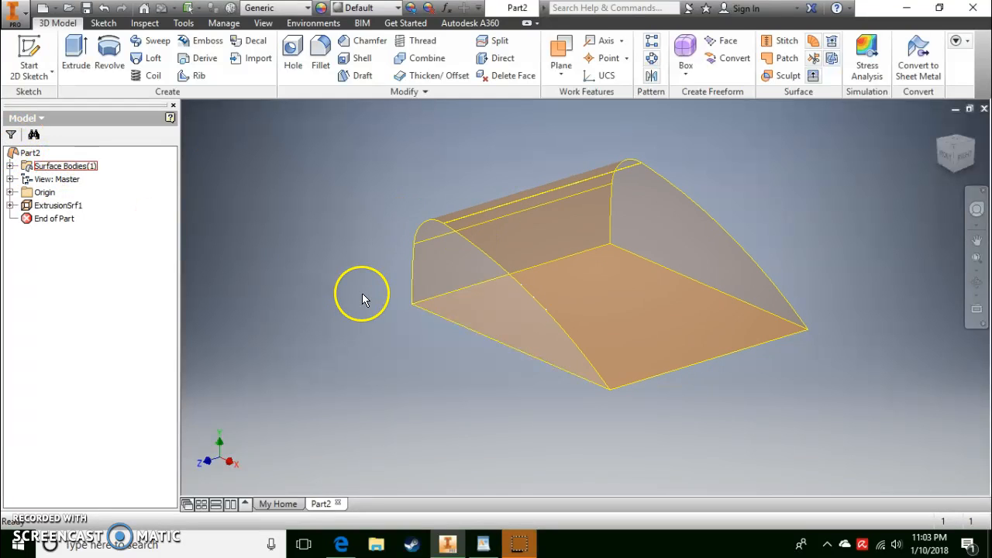
Undo the surface extrusion and leave the Revolve command without revolving the profile
key("ctrl+z")
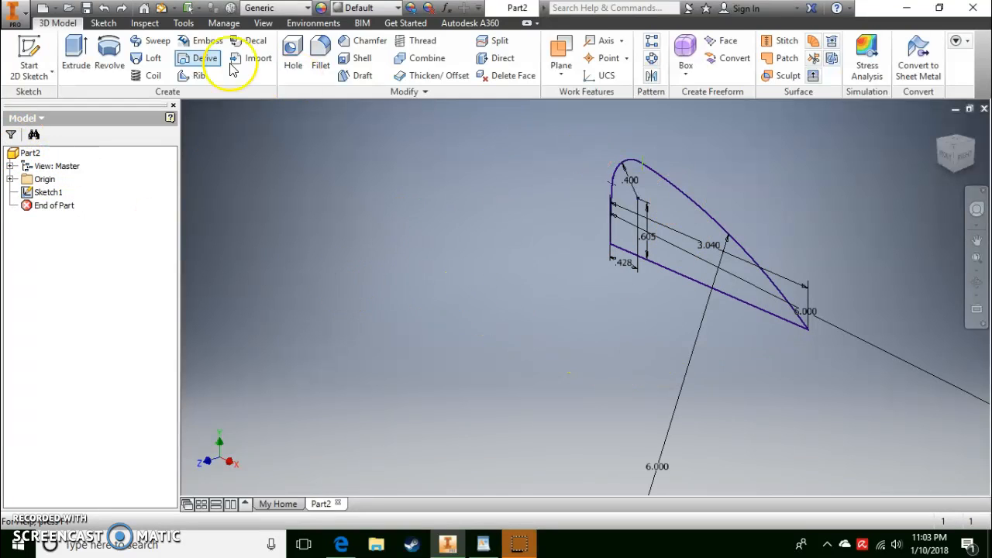
left_click(101, 62)
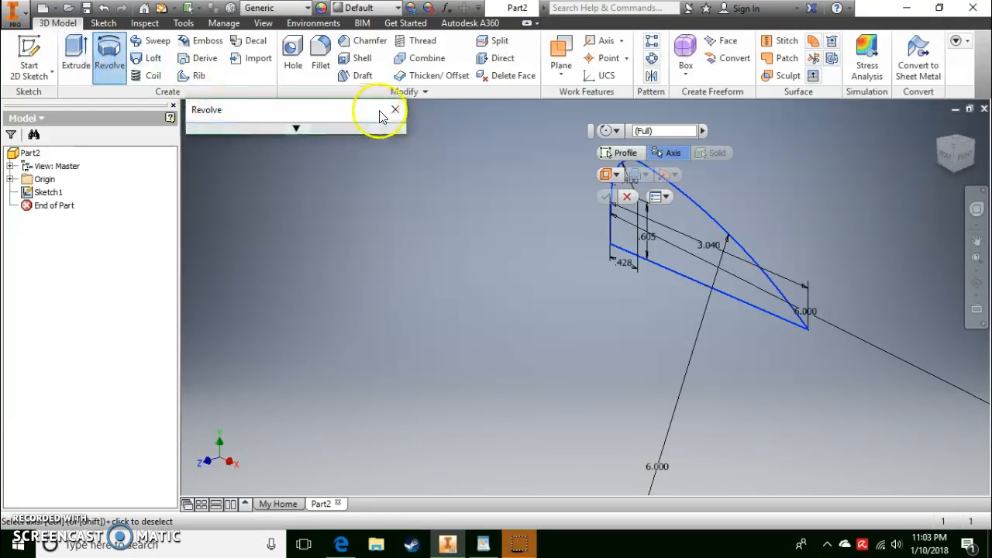
left_click(393, 112)
Try to extrude the windshield profile 2.55 in with solid output, and cancel the extrusion
left_click(76, 54)
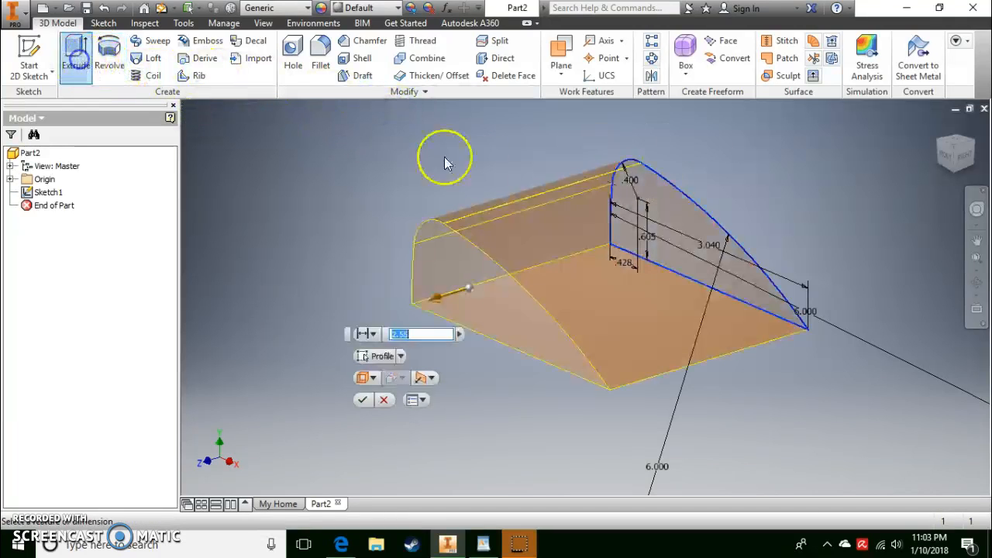
left_click(307, 131)
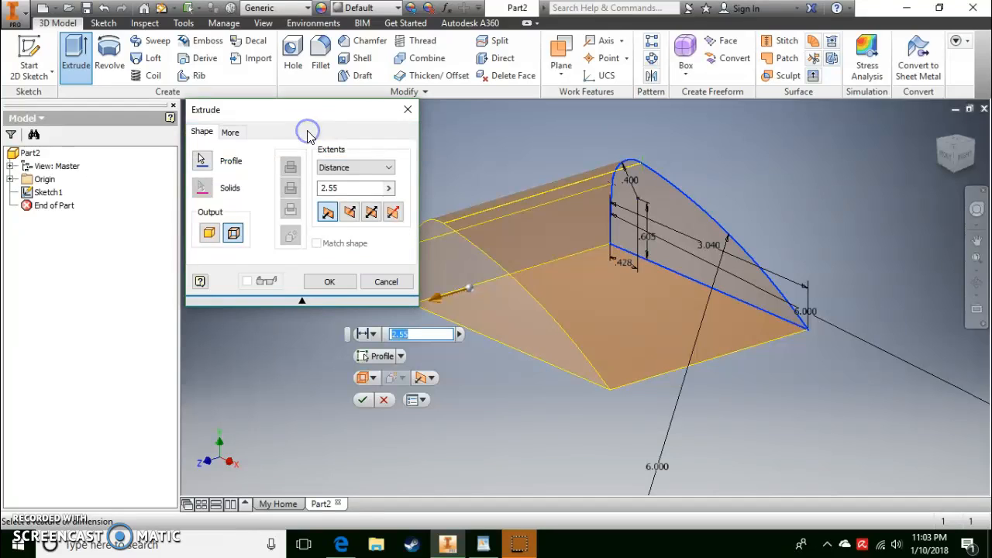
left_click(211, 238)
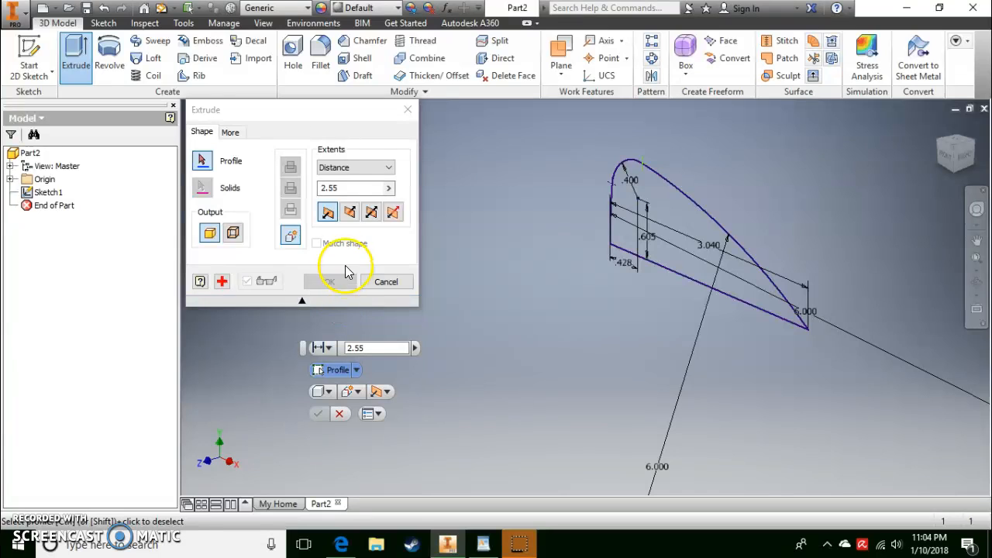
left_click(237, 240)
left_click(216, 241)
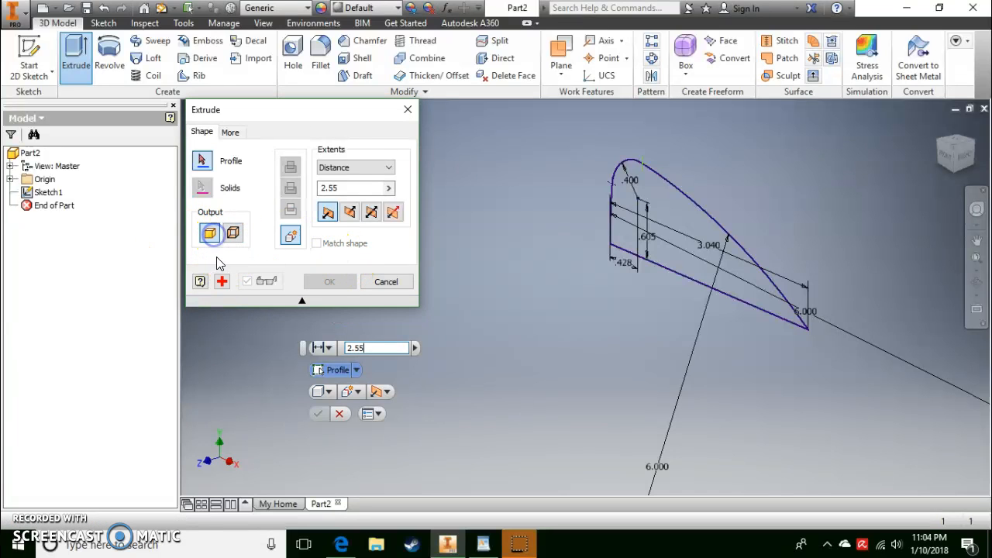
left_click(299, 239)
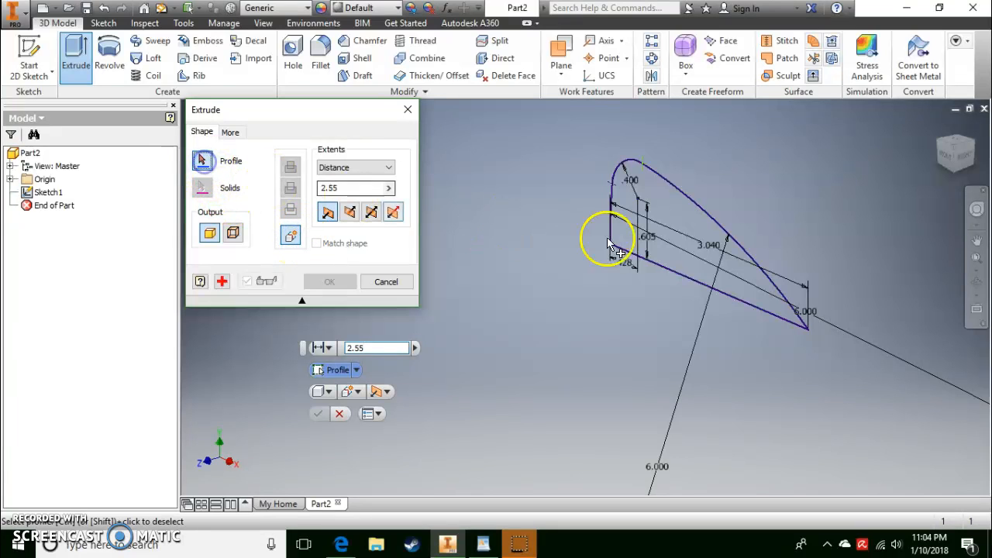
left_click(673, 194)
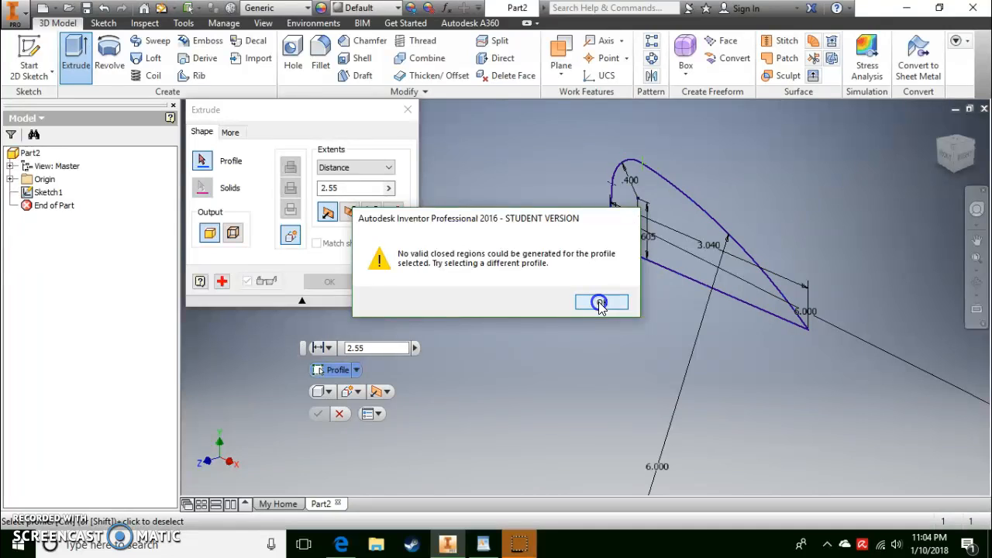
left_click(601, 303)
left_click(394, 282)
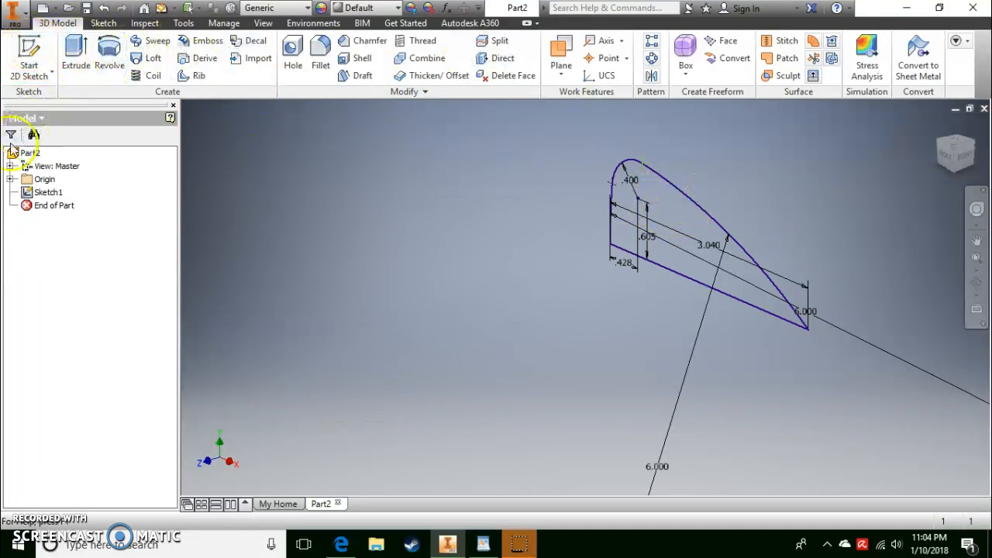
Reopen Sketch1 for editing and try to fix the sketch point where the 0.4 in arc joins the long upper arc
double_click(19, 197)
mouse_move(438, 162)
middle_mouse_down()
mouse_move(407, 275)
mouse_move(415, 323)
middle_mouse_up()
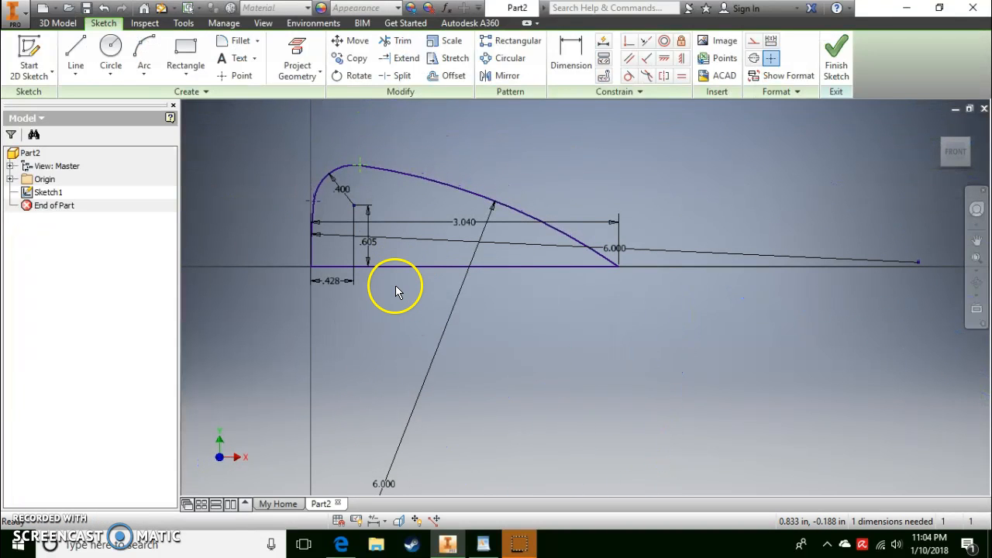
left_click(361, 162)
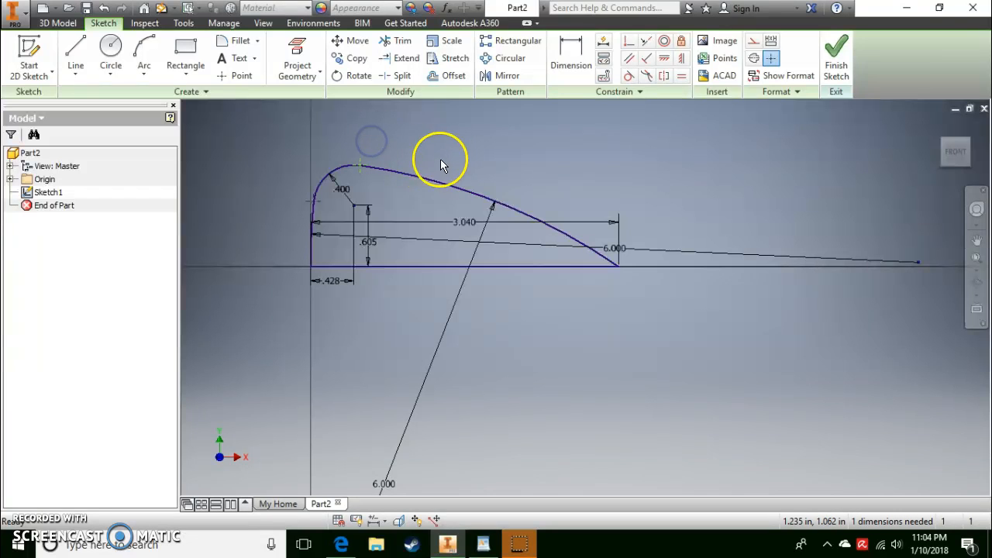
left_click(679, 45)
left_click(361, 160)
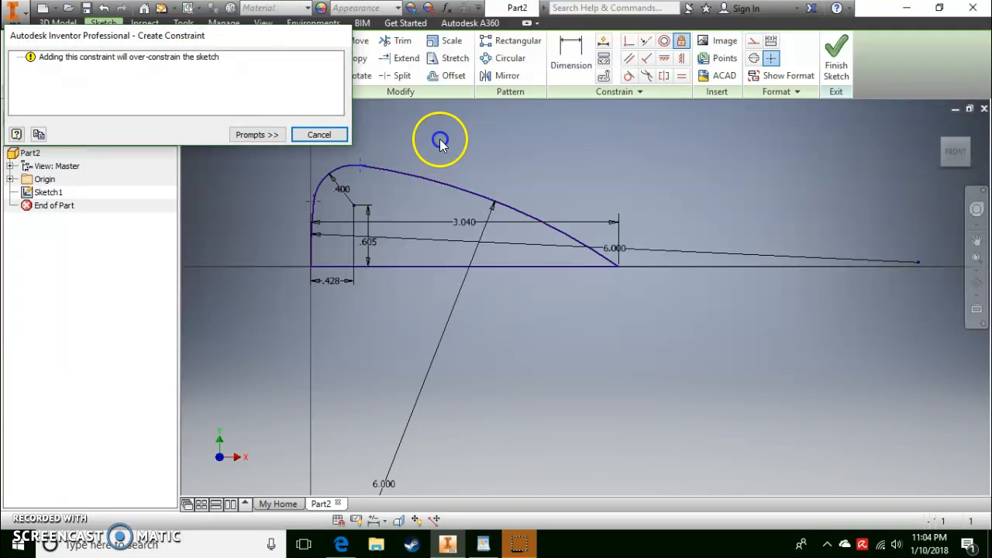
left_click(319, 137)
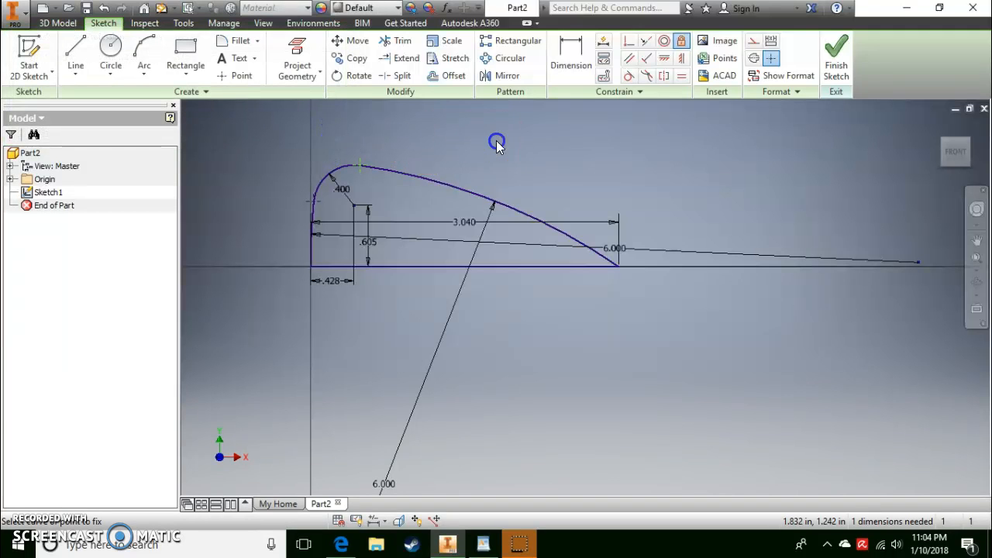
Examine up close whether the end of the 0.4 in arc meets the start of the long upper arc
middle_click_drag(442, 145, 512, 169)
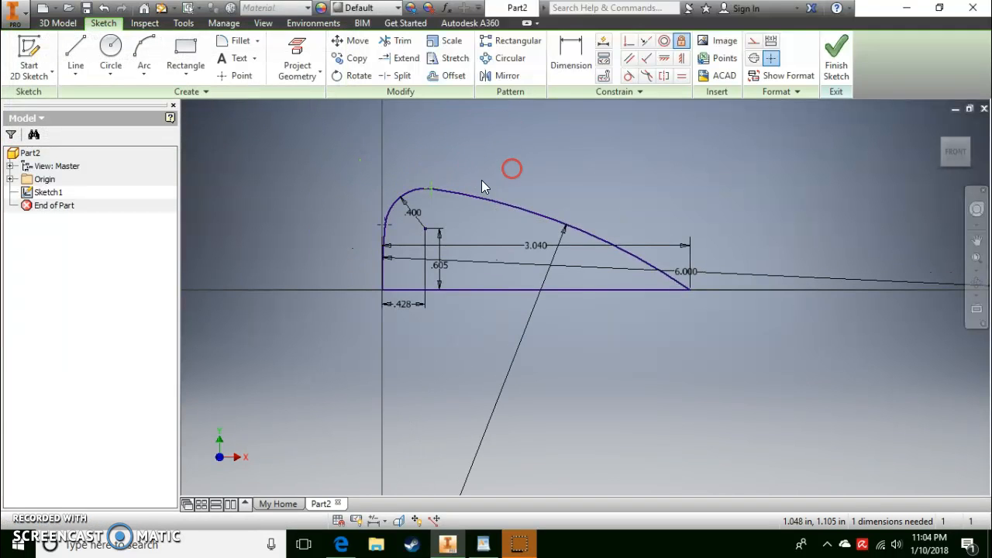
scroll(411, 194, "up", 5)
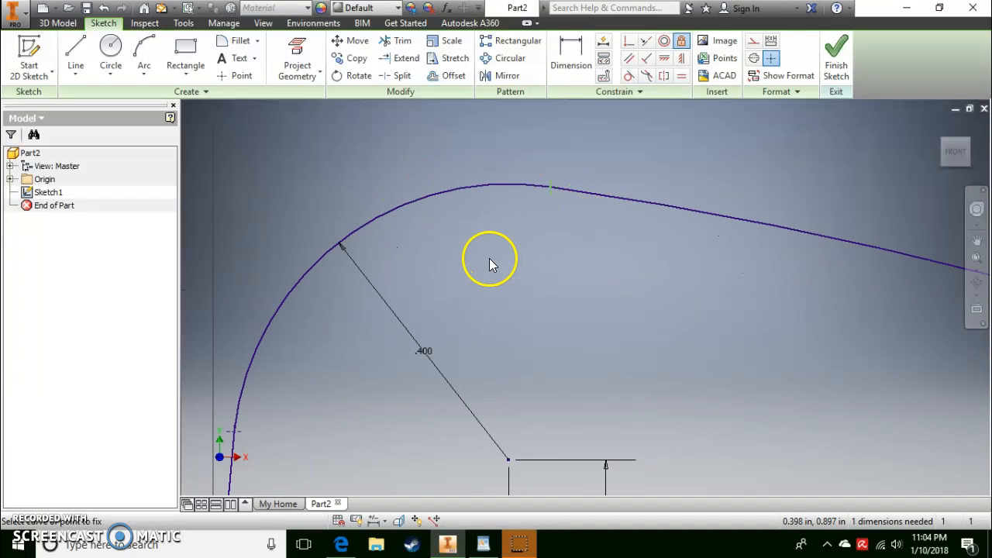
scroll(563, 173, "up", 5)
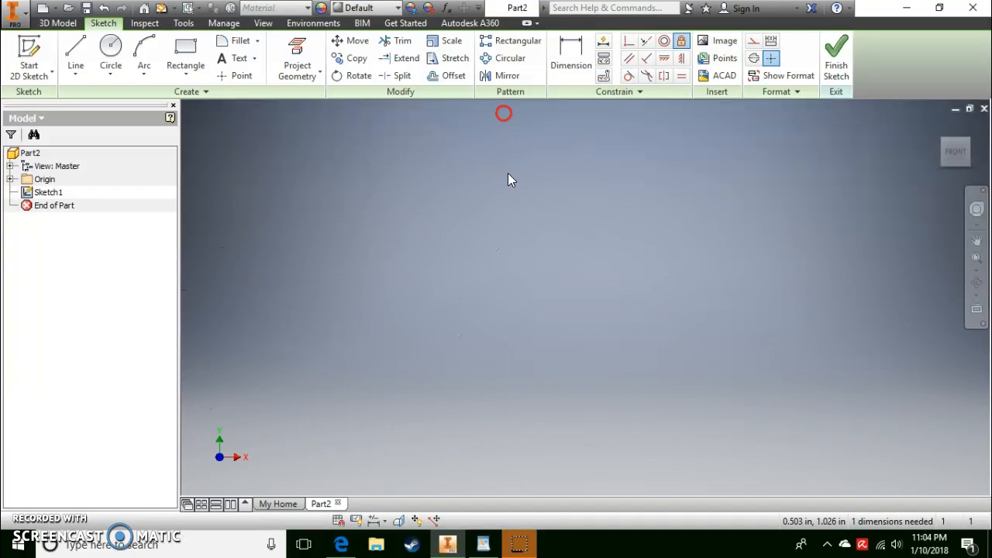
scroll(497, 217, "down", 5)
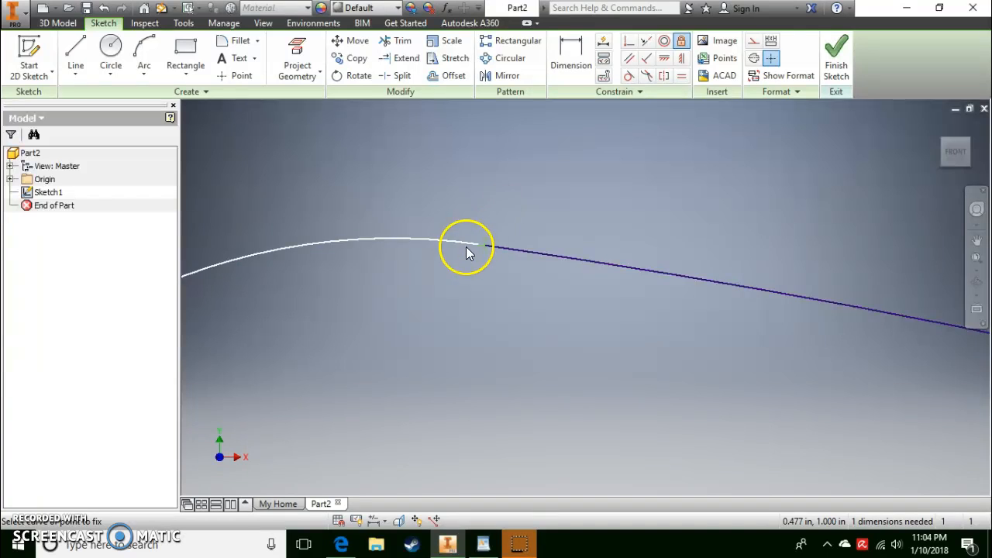
scroll(522, 206, "up", 2)
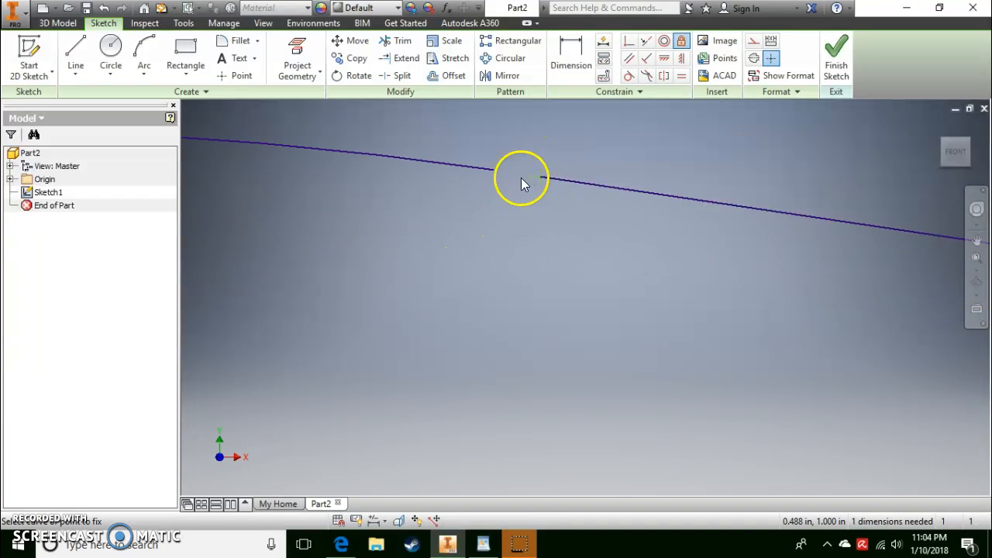
scroll(486, 201, "down", 2)
scroll(491, 257, "up", 2)
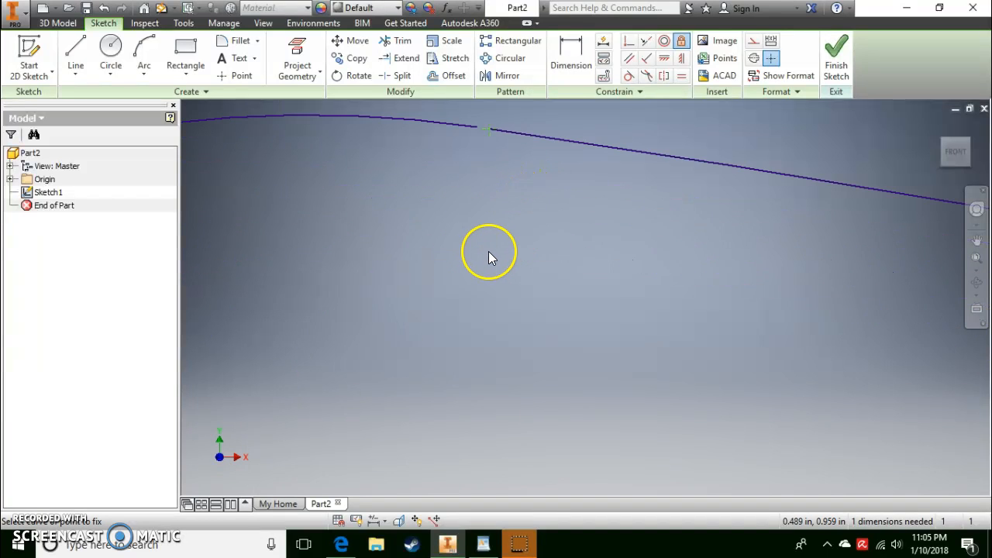
mouse_move(458, 171)
middle_mouse_down()
mouse_move(460, 266)
mouse_move(507, 217)
middle_mouse_up()
mouse_move(556, 175)
middle_mouse_down()
mouse_move(560, 184)
mouse_move(476, 290)
middle_mouse_up()
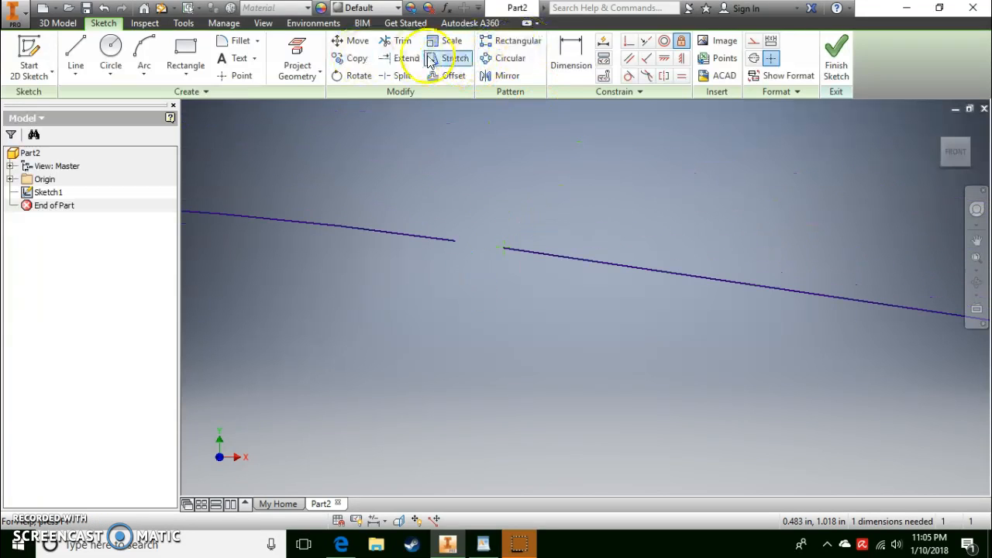
Try to extend the end of the 0.4 in arc to the start of the long upper arc, and undo it
left_click(400, 62)
left_click(442, 240)
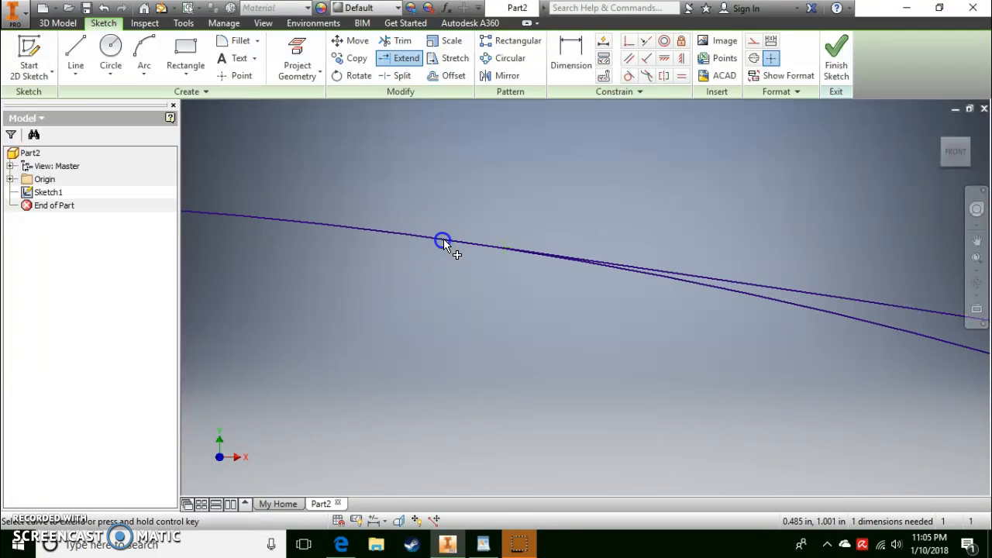
scroll(589, 335, "down", 5)
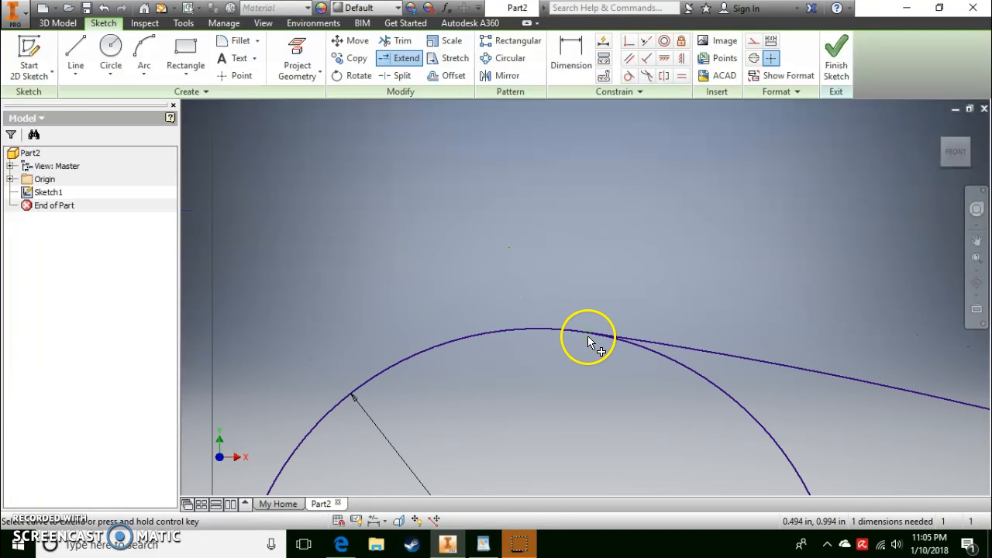
mouse_move(595, 400)
middle_mouse_down()
mouse_move(594, 259)
mouse_move(570, 203)
middle_mouse_up()
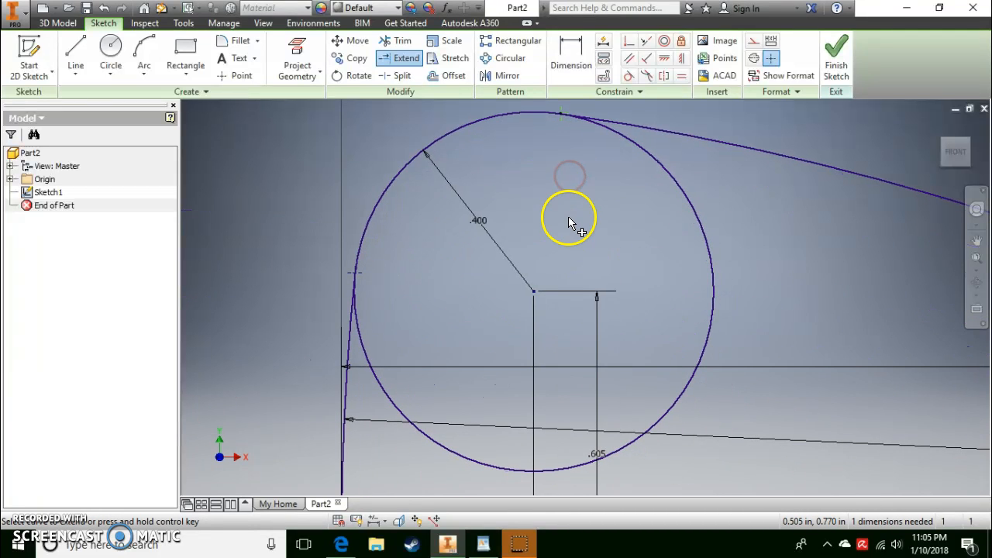
key("ctrl+z")
Extend the long upper arc to meet the end of the 0.4 in arc, and check the arc's other junction
scroll(577, 138, "down", 3)
middle_click_drag(577, 138, 580, 318)
scroll(580, 319, "up", 5)
left_click(638, 342)
left_click(393, 61)
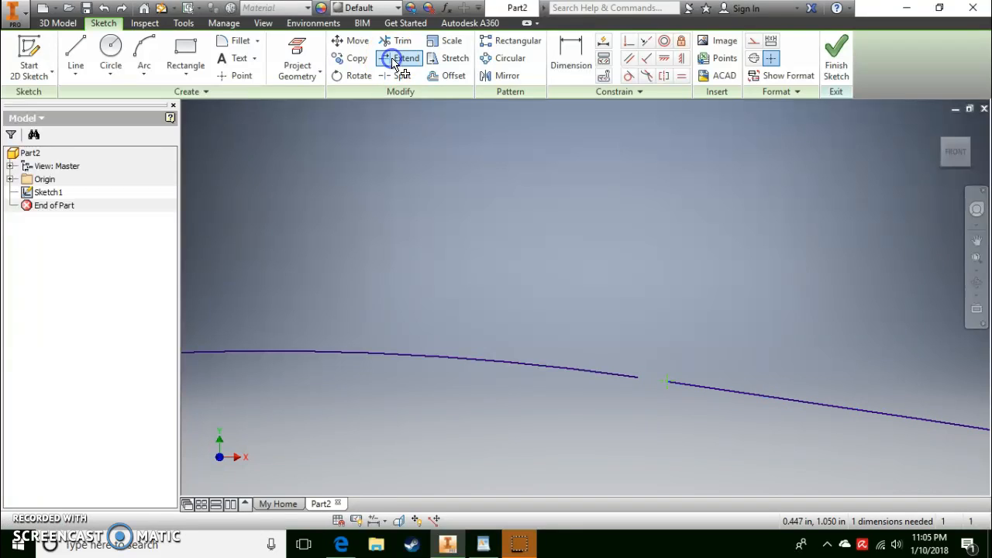
left_click(686, 385)
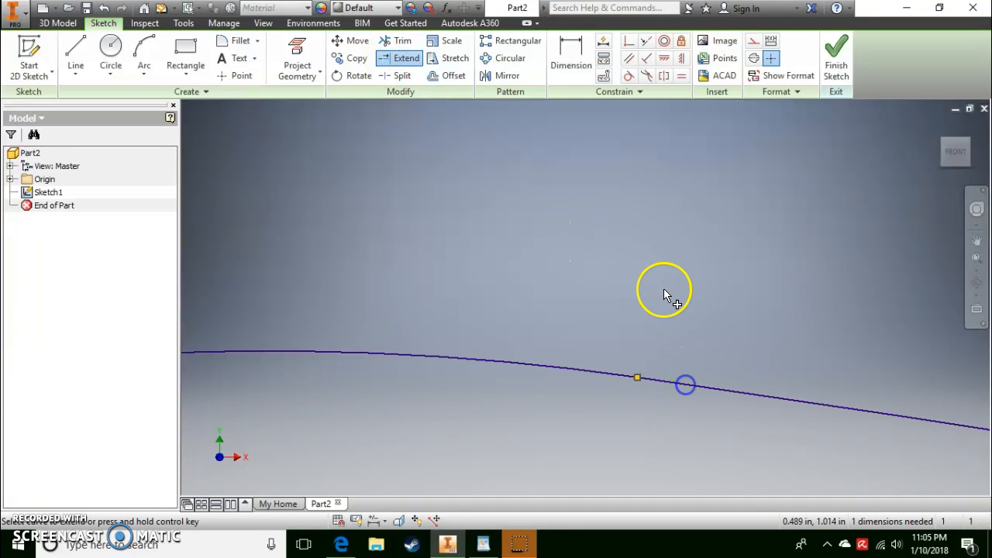
scroll(597, 306, "down", 4)
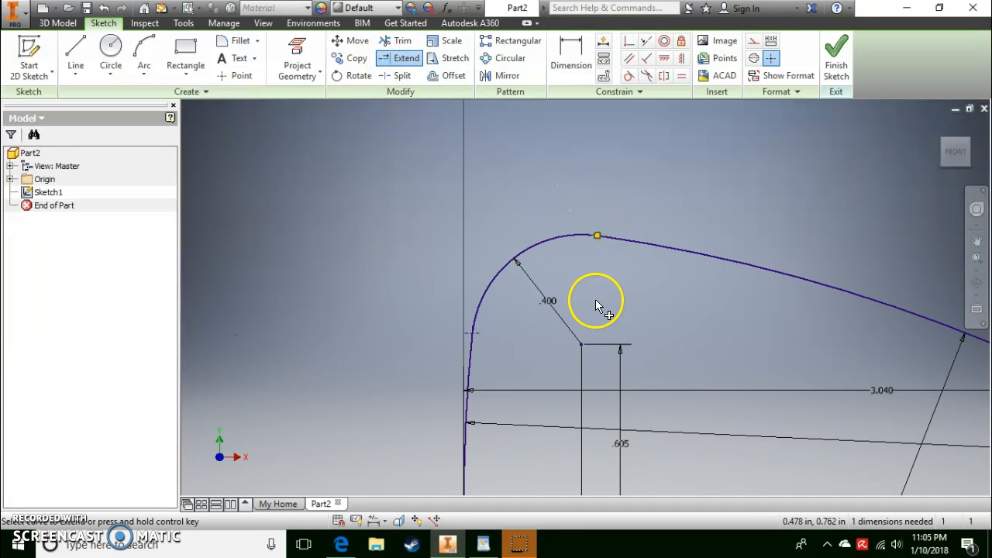
scroll(457, 349, "up", 5)
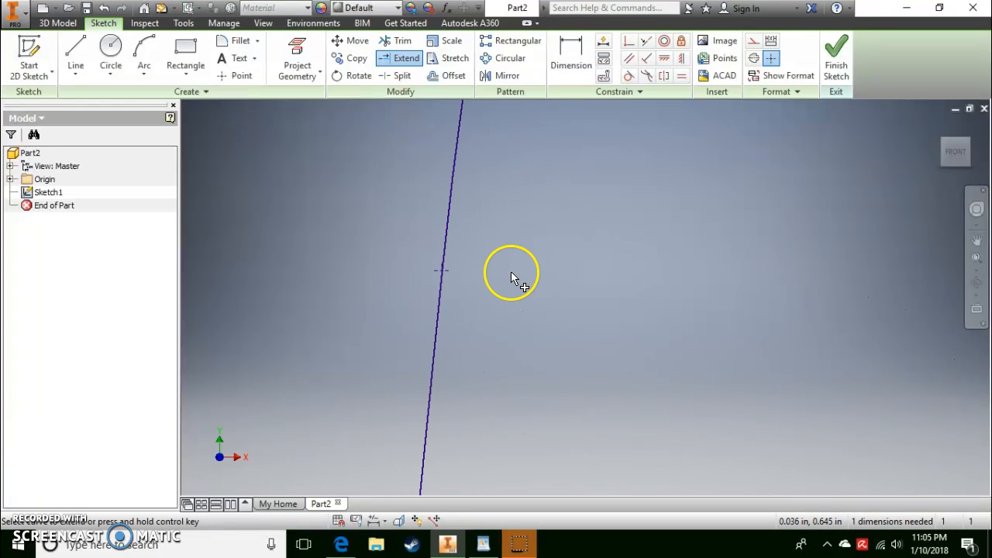
scroll(432, 303, "down", 5)
left_click(432, 303)
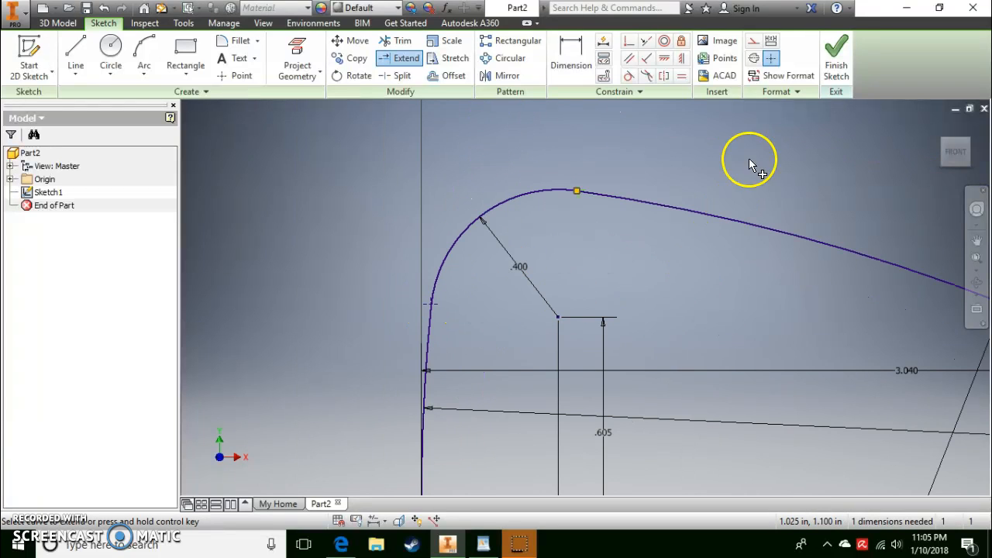
Finish the sketch, extrude the windshield profile 2.55 in as a solid, and return to the home view
left_click(839, 56)
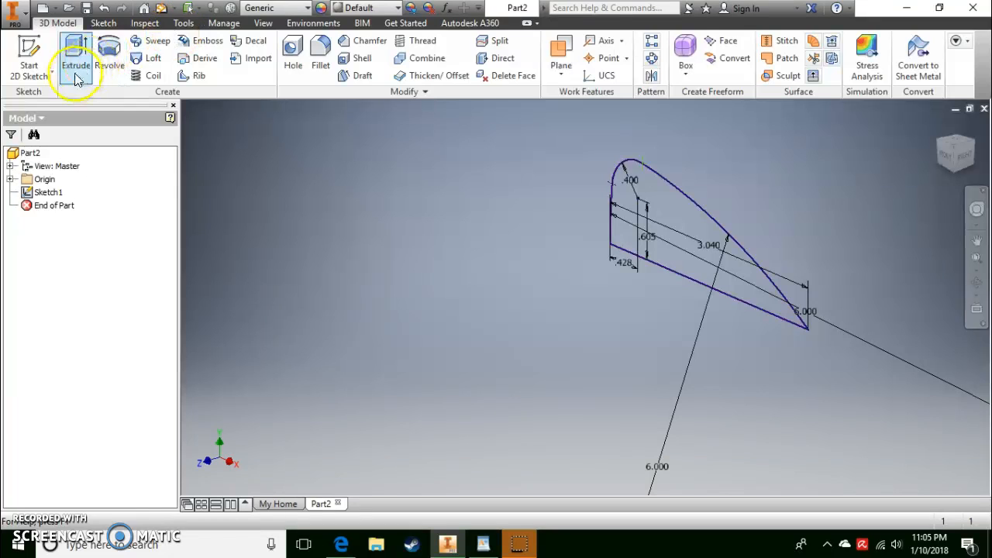
left_click(76, 68)
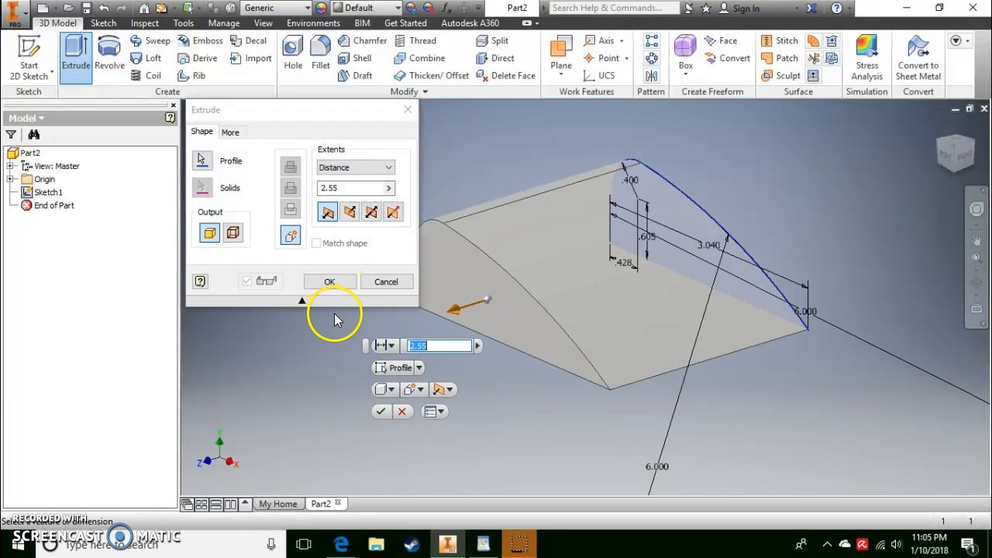
left_click(328, 284)
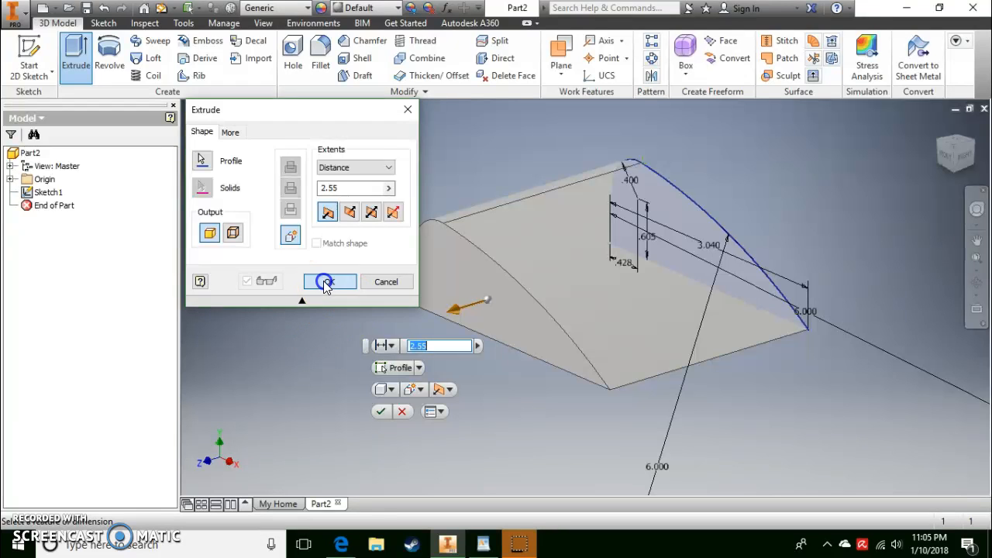
mouse_move(517, 317)
middle_mouse_down("shift")
mouse_move(581, 325)
mouse_move(654, 297)
mouse_move(574, 250)
mouse_move(512, 331)
middle_mouse_up("shift")
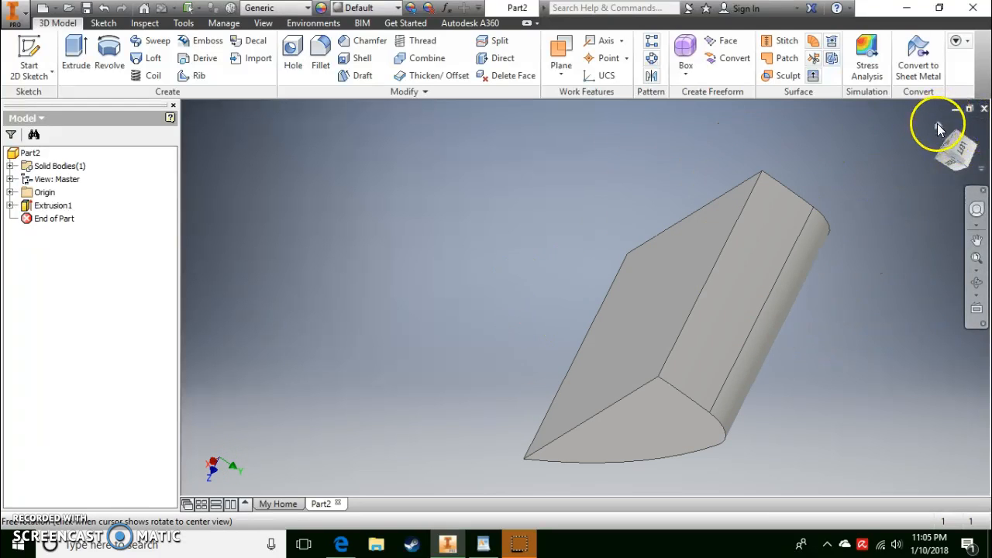
left_click(933, 130)
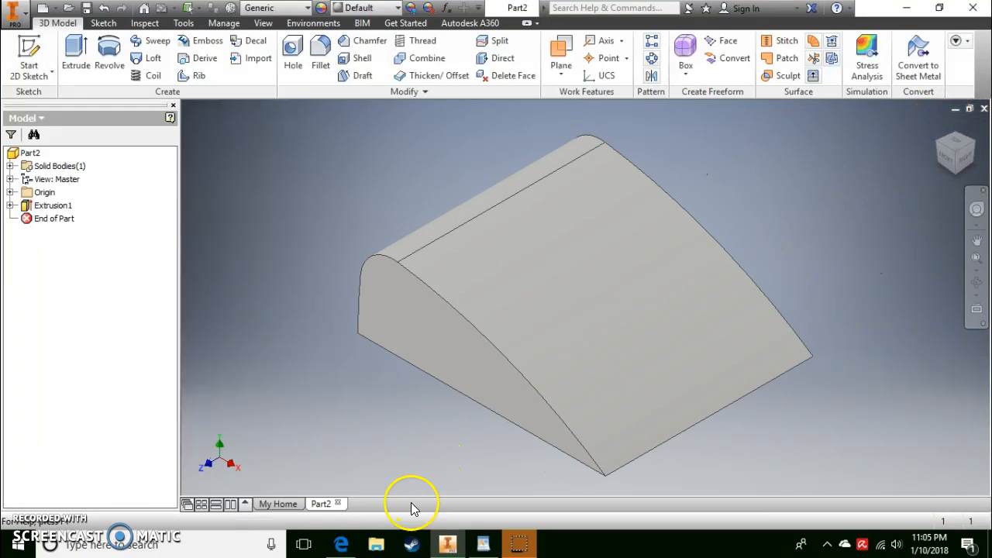
Consult the fillet instructions on the activity page in Edge, and fillet the outer edges on both sides of the windshield in Inventor with a 0.5 in radius
left_click(341, 545)
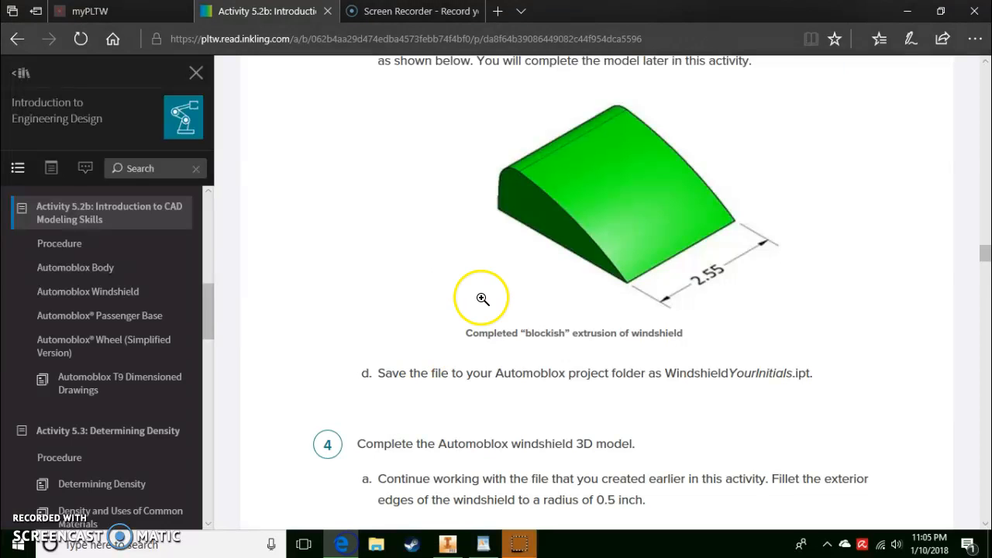
scroll(542, 264, "down", 5)
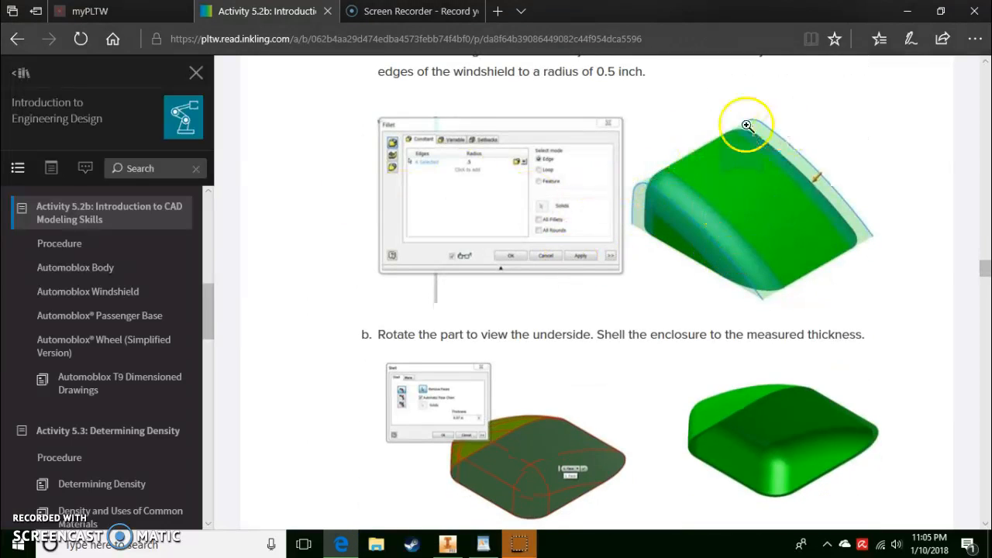
scroll(698, 222, "up", 2)
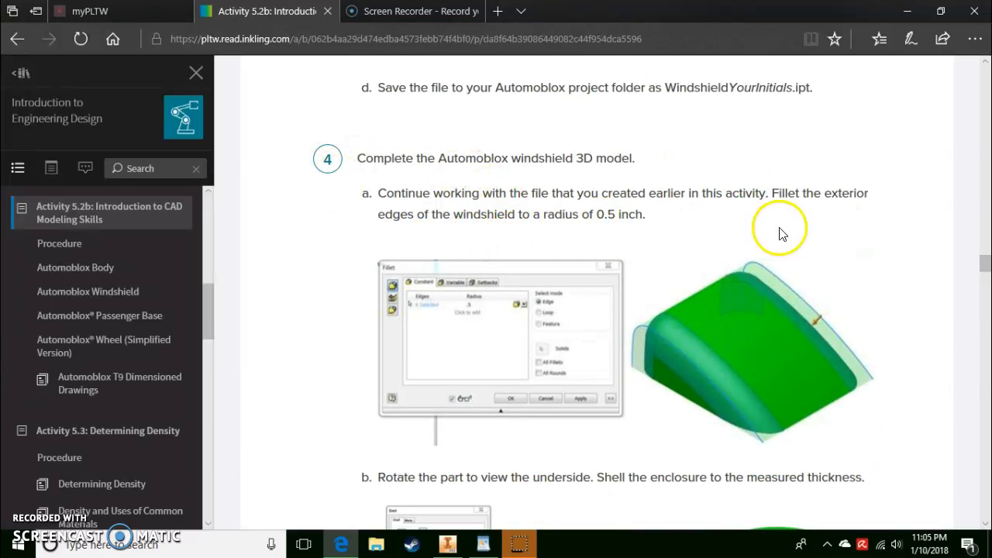
left_click(450, 545)
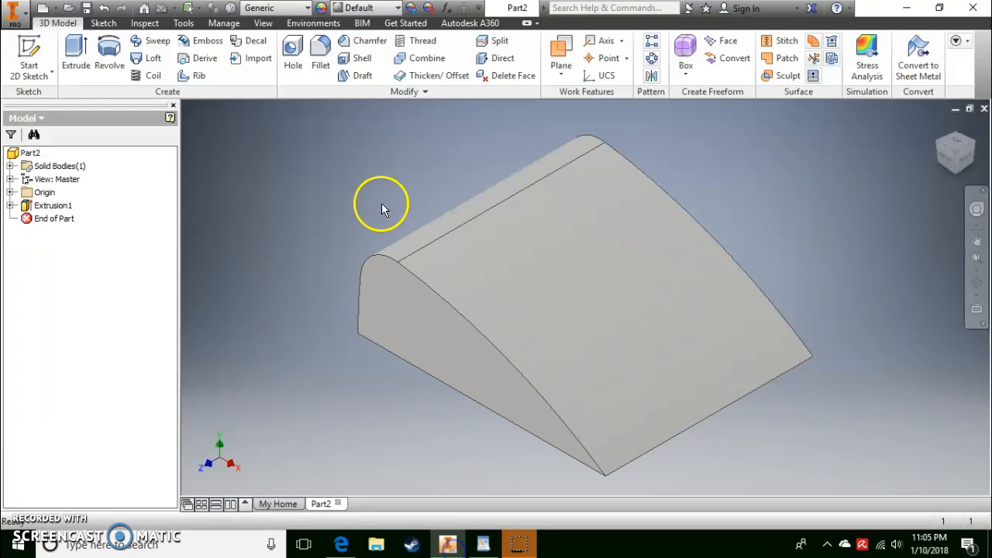
left_click(320, 49)
left_click(434, 294)
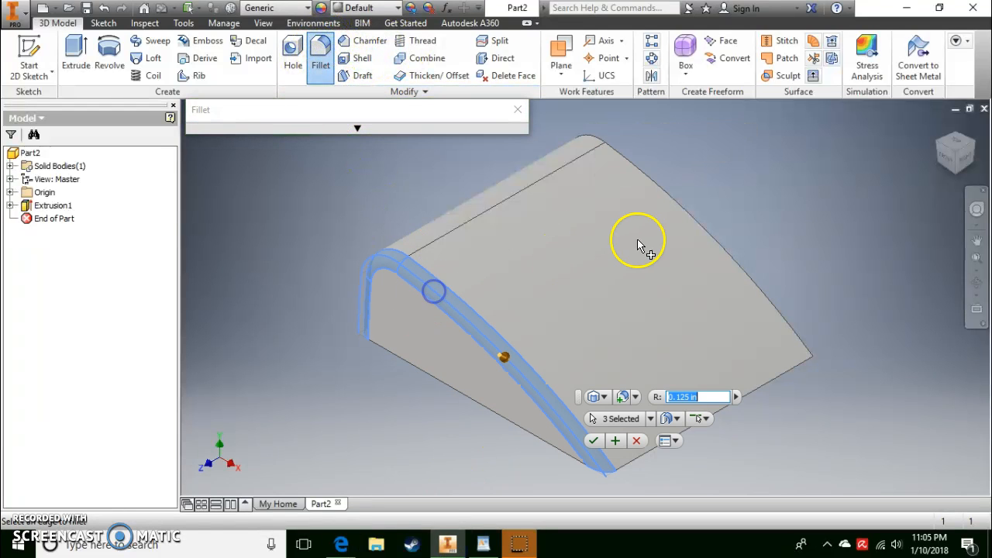
left_click(687, 213)
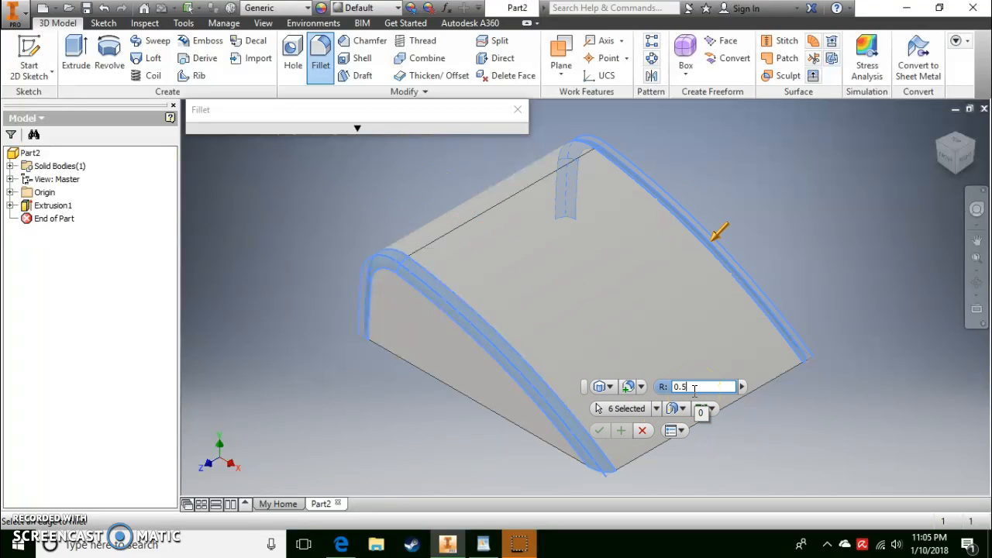
type("0.5")
key("Return")
left_click(360, 239)
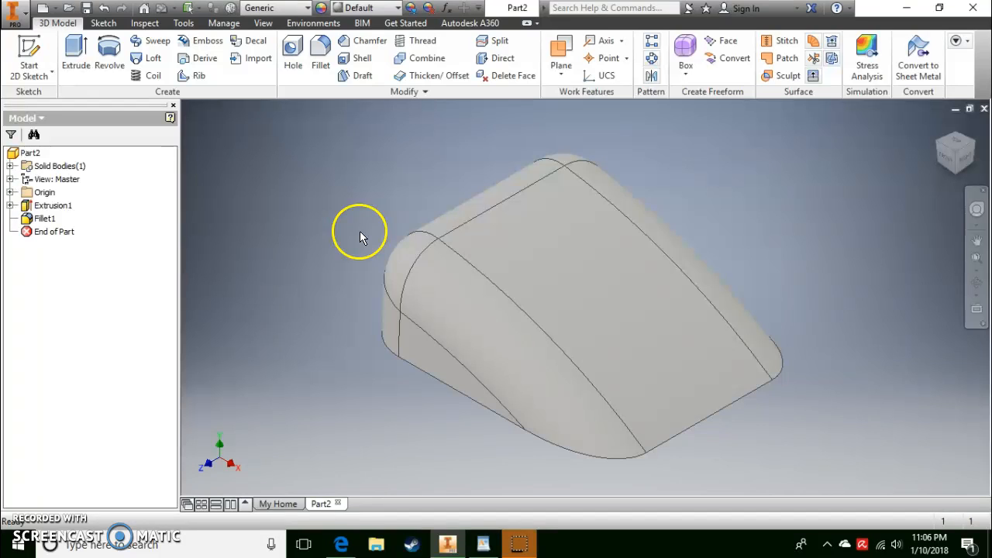
Start the Shell command with the windshield turned to its underside, and show the full shell settings
left_click(949, 152)
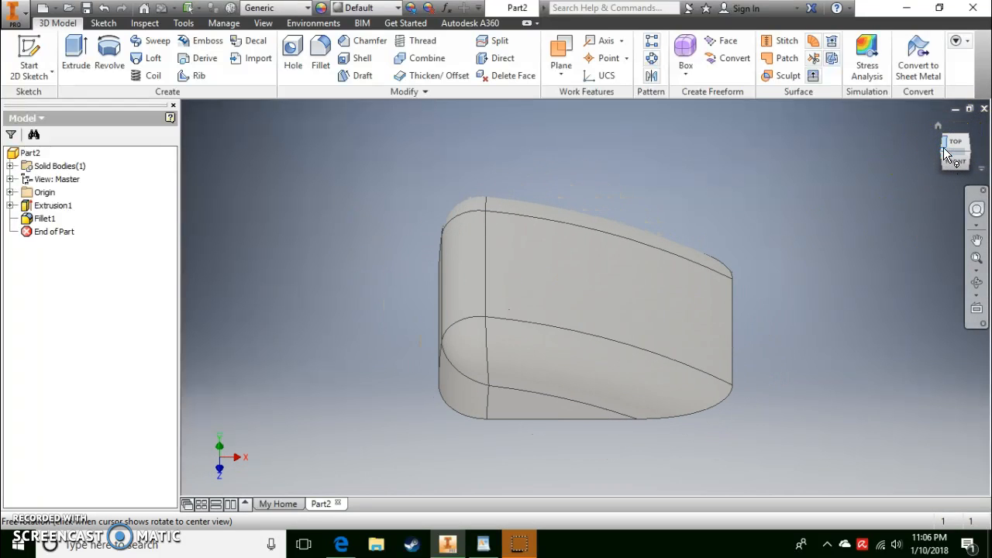
left_click(944, 155)
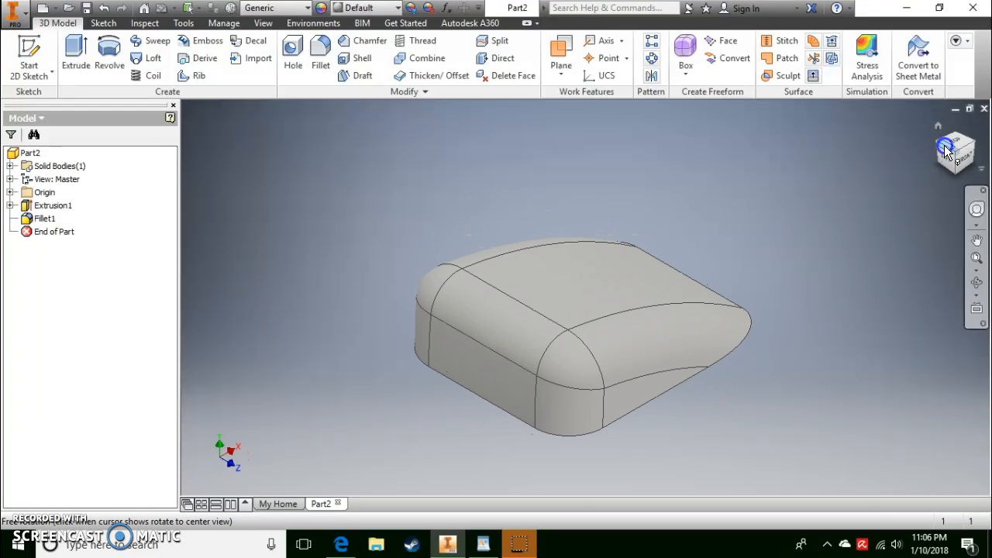
left_click(945, 145)
left_click(942, 150)
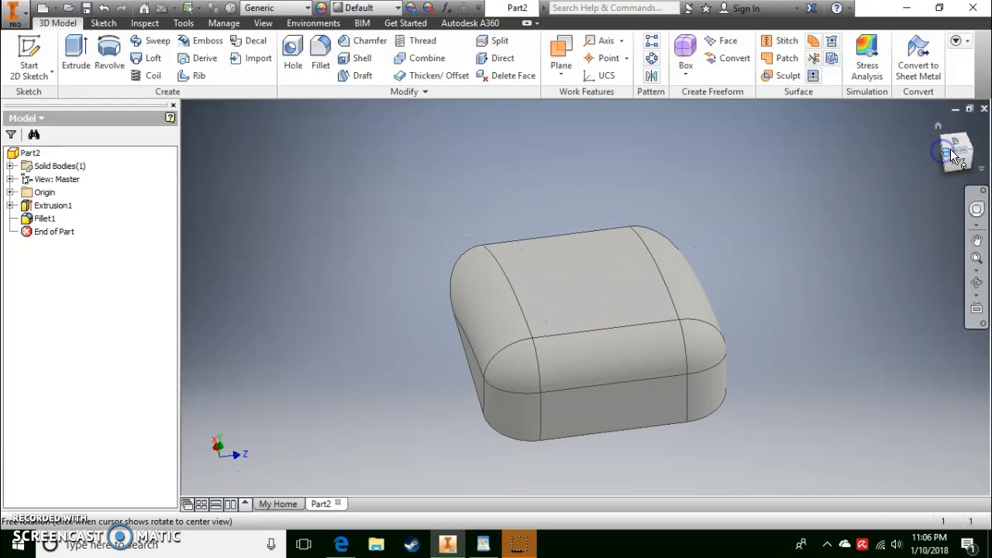
left_click(954, 131)
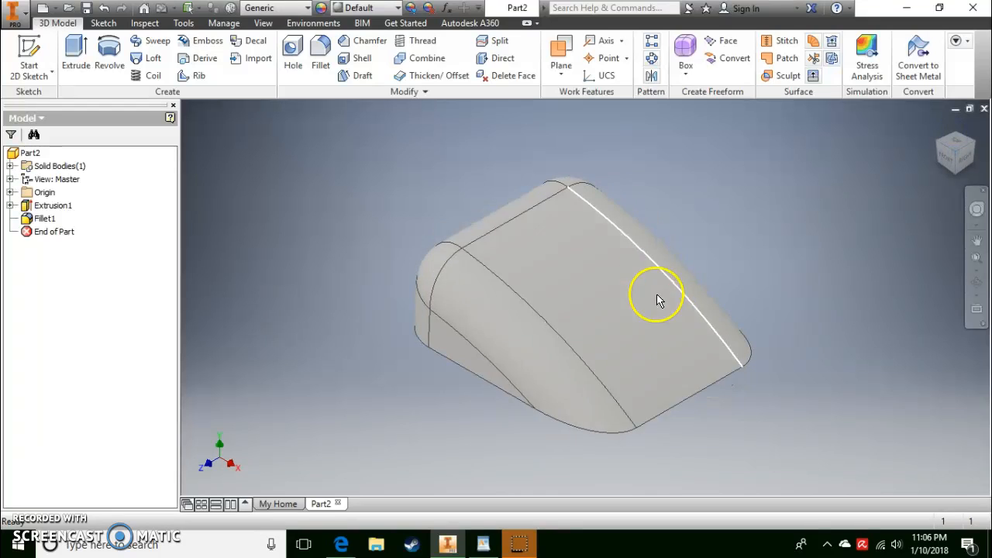
middle_click_drag(546, 374, 556, 299, "shift")
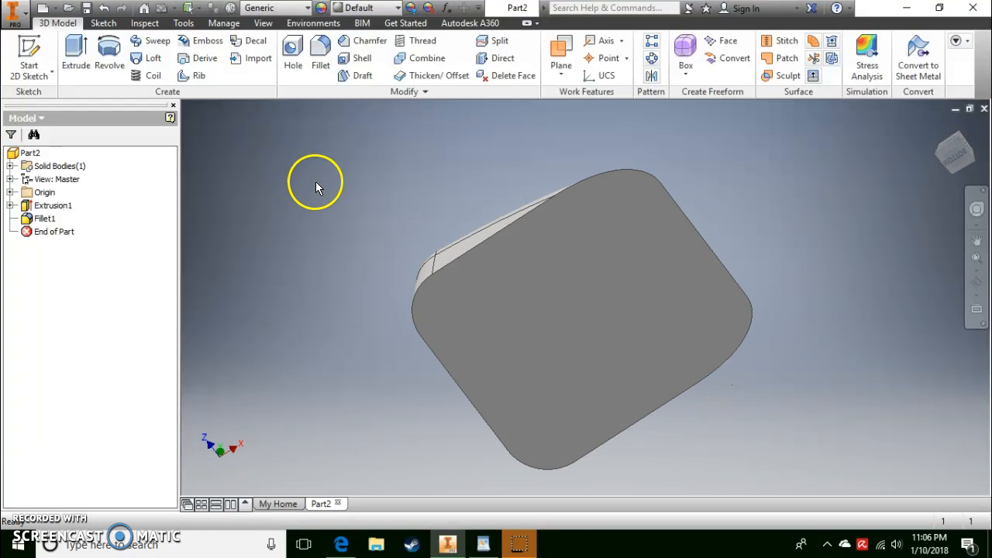
middle_click_drag(533, 207, 569, 226, "shift")
left_click_drag(566, 252, 563, 221)
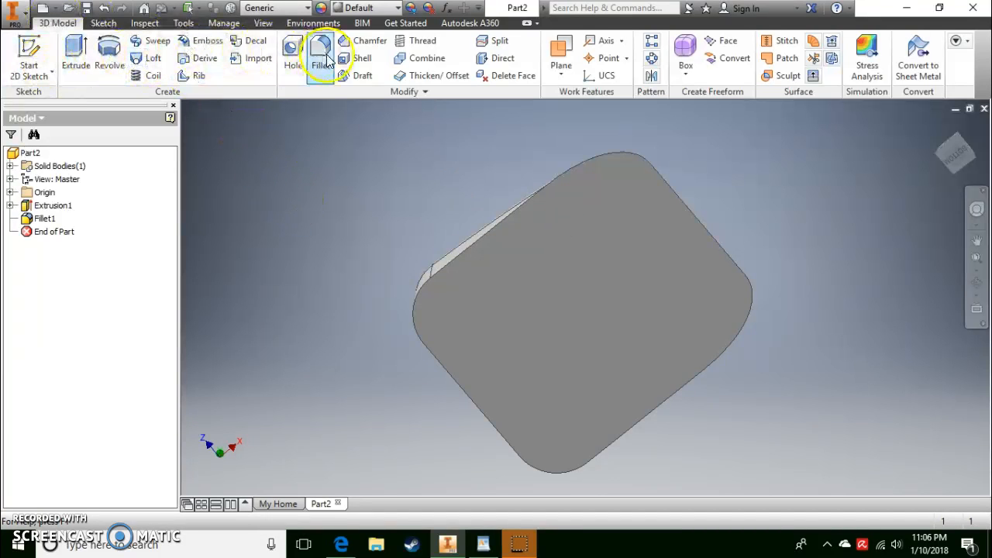
left_click(358, 59)
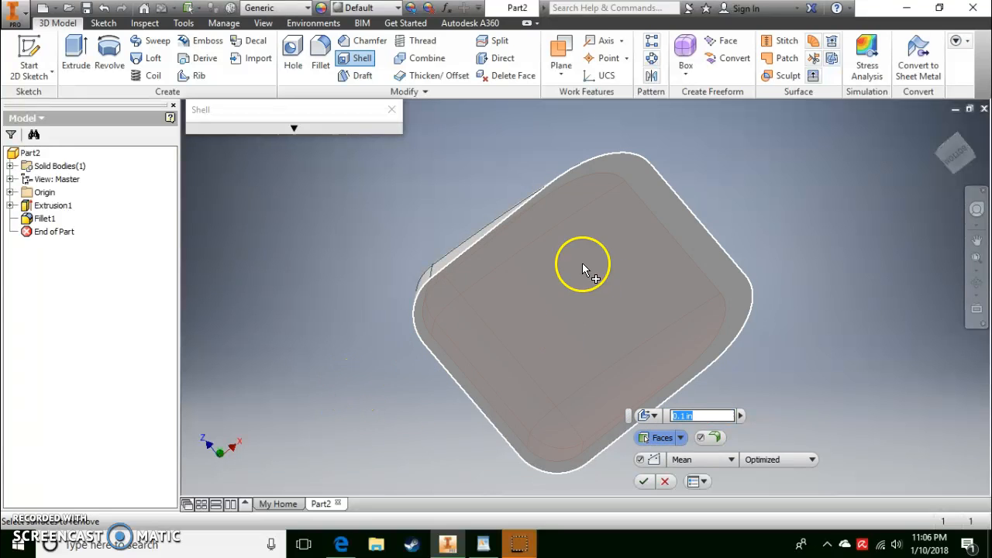
left_click(326, 130)
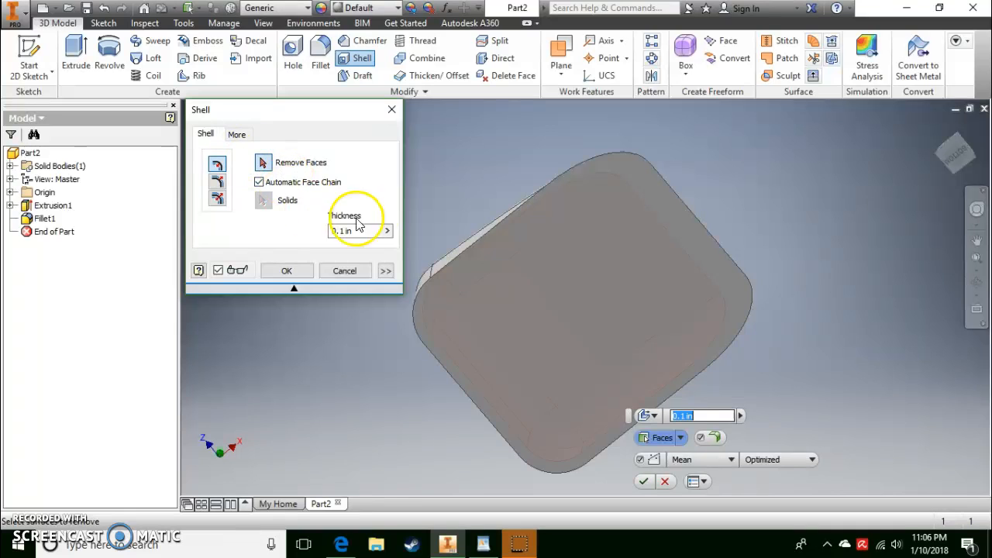
Look up the windshield's wall thickness on the activity page in Edge and in the Automoblox T9 dimensioned drawings in WordPad
left_click(449, 544)
scroll(589, 256, "down", 8)
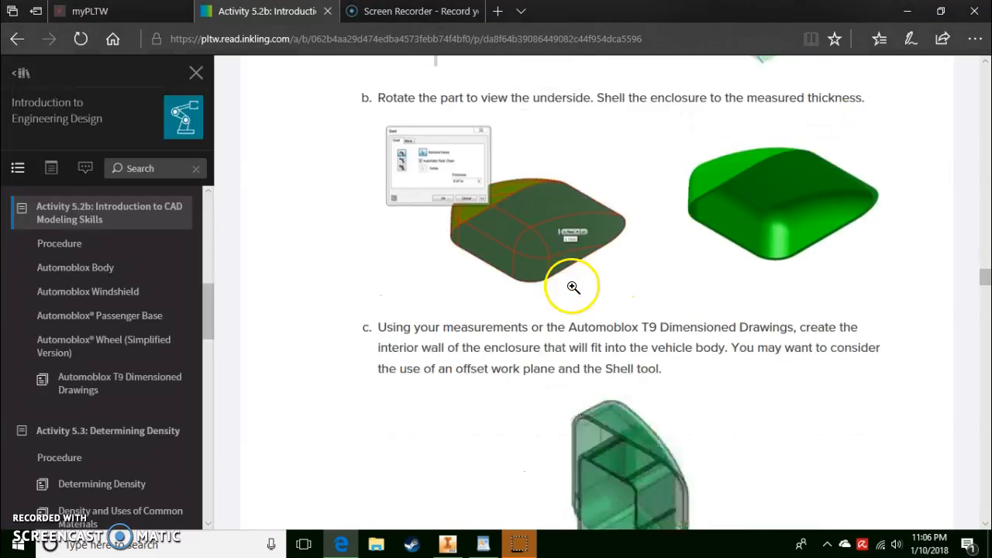
scroll(647, 248, "up", 3)
scroll(648, 217, "up", 2)
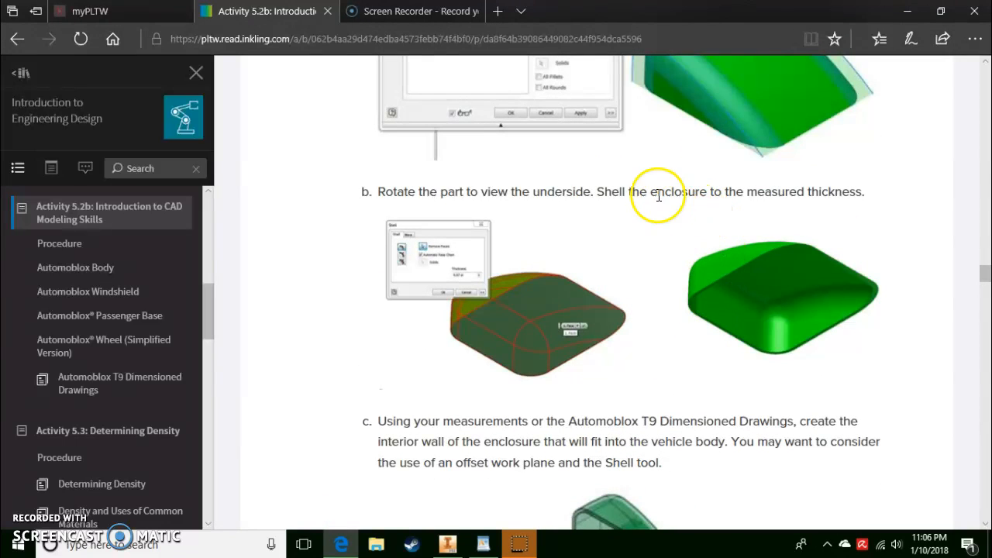
scroll(635, 244, "up", 4)
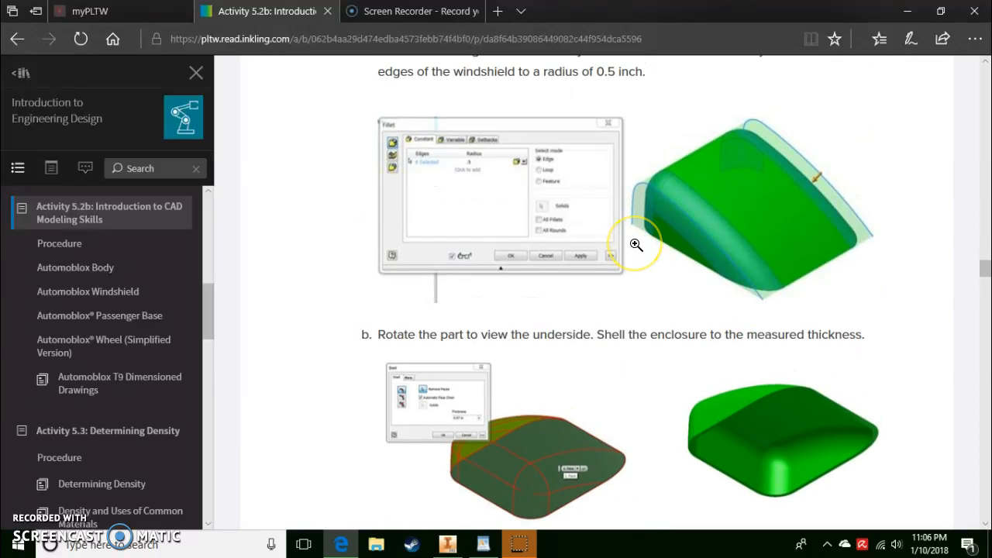
scroll(636, 247, "down", 2)
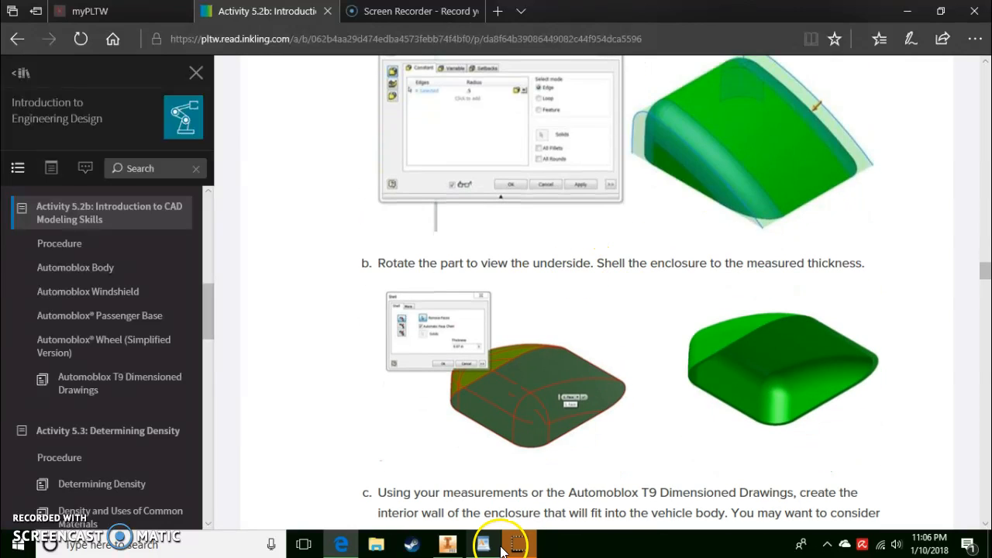
left_click(504, 547)
scroll(443, 342, "down", 3)
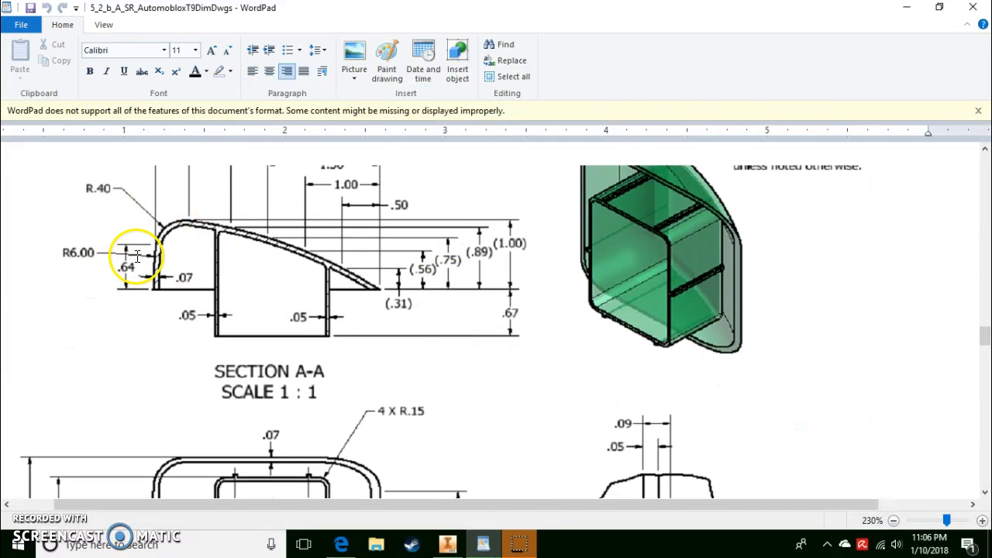
left_click(513, 543)
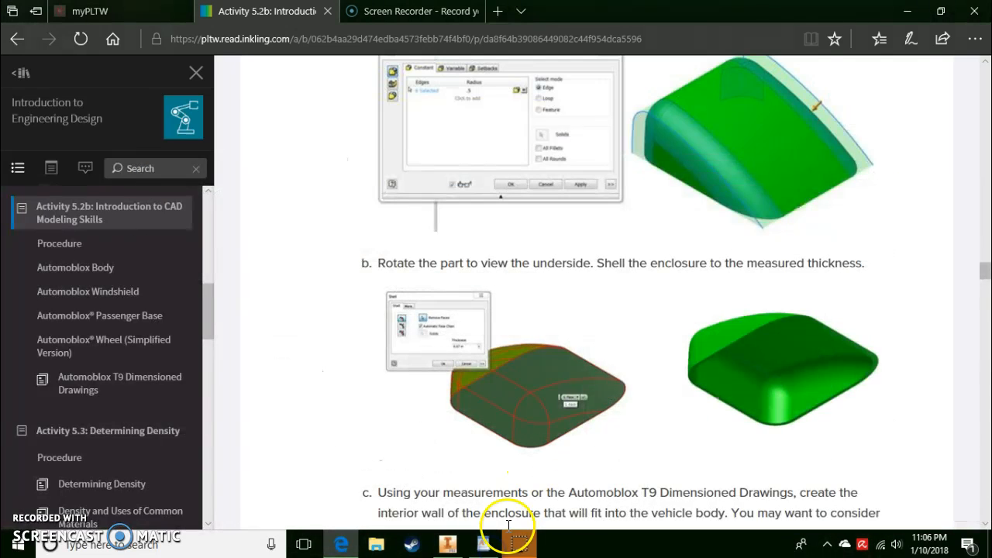
Switch back to Inventor and shell the windshield with a 0.07 in thickness, without selecting any face to remove
left_click(448, 545)
left_click(343, 231)
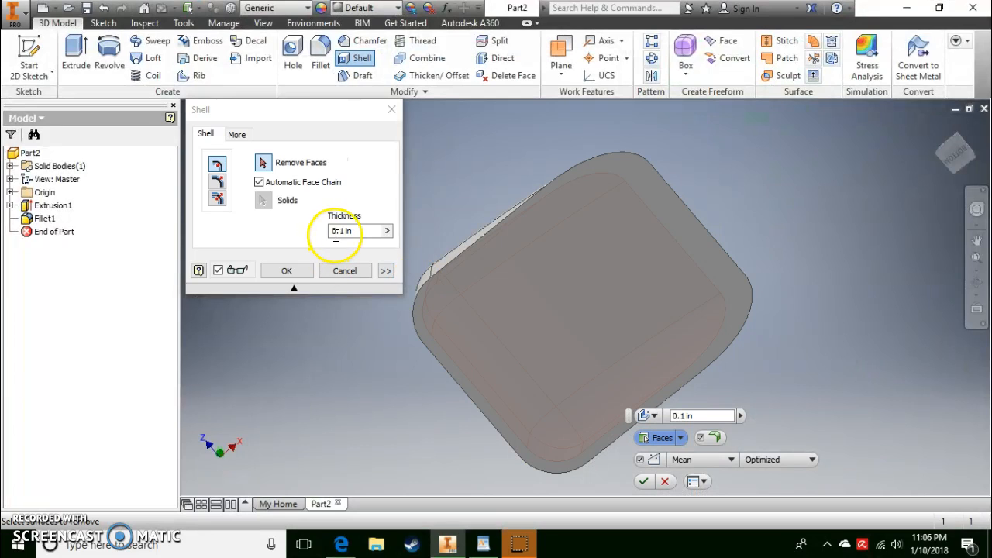
key("ctrl+a")
type("07")
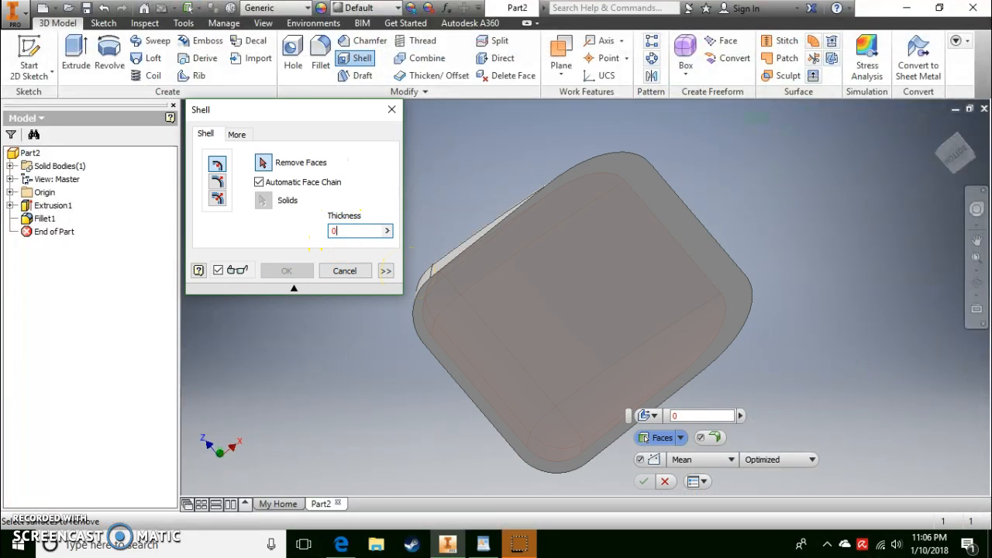
key("BackSpace")
type(".07")
key("Return")
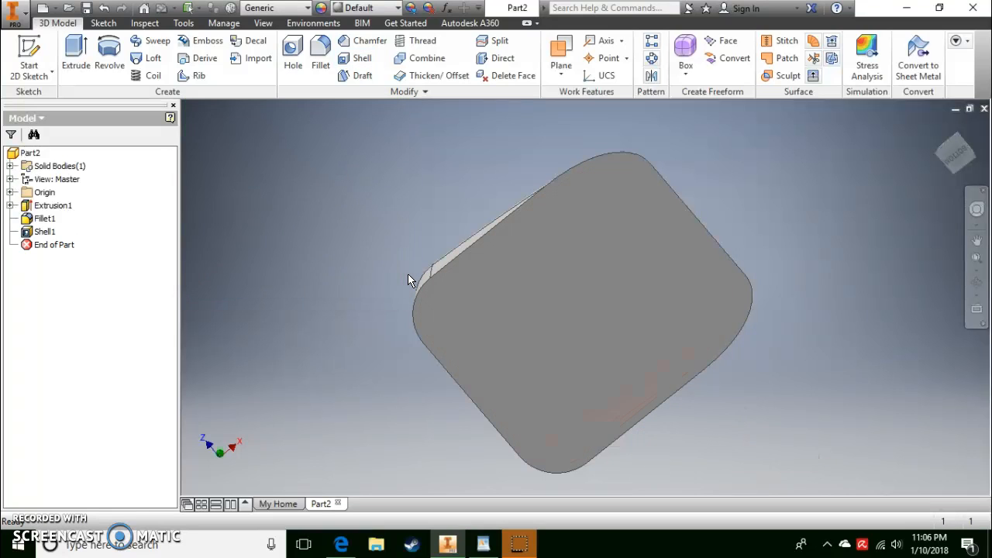
Try to add a second 0.07 in shell that removes the windshield's flat underside face
left_click(453, 294)
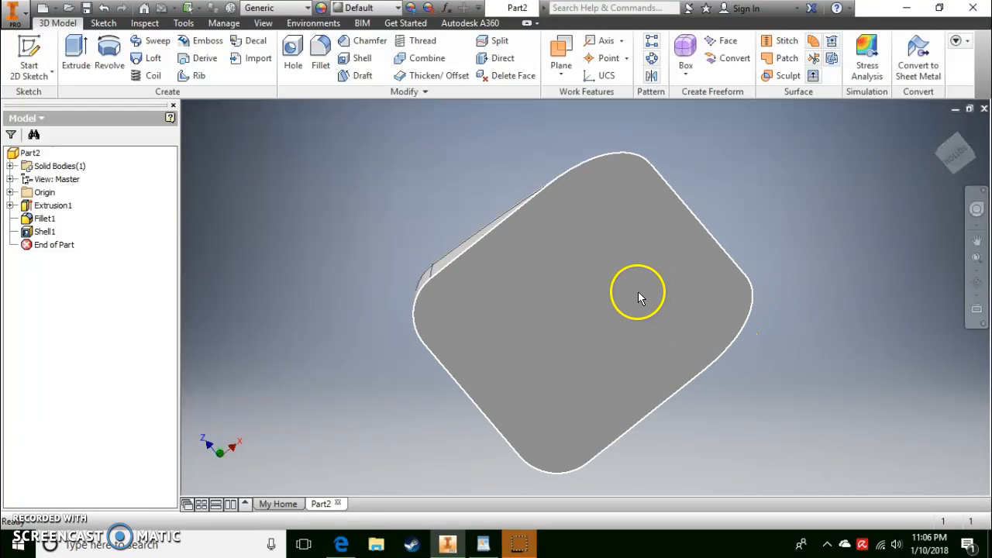
left_click(362, 58)
left_click(566, 304)
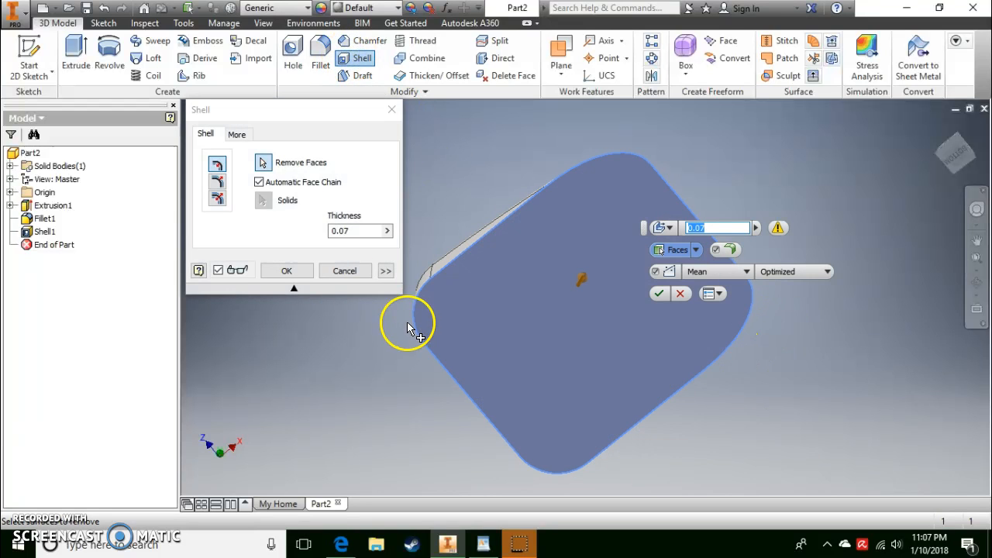
left_click(299, 272)
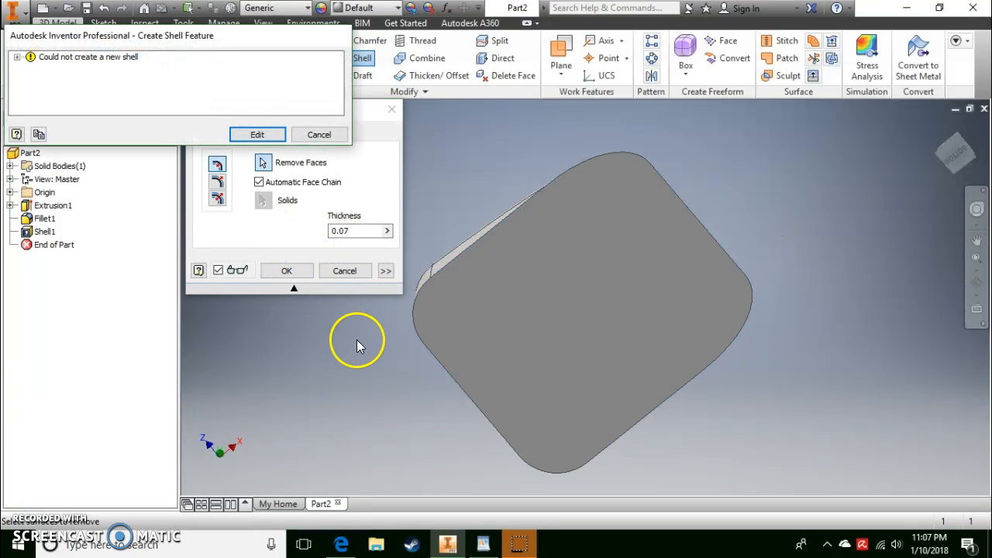
left_click(314, 135)
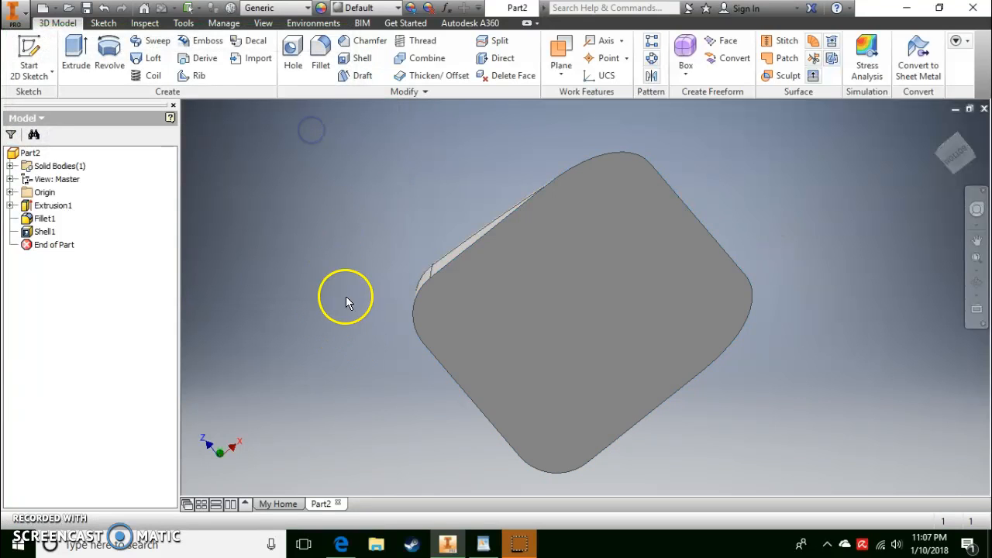
Delete the closed shell feature from the windshield part
mouse_move(564, 221)
middle_mouse_down("shift")
mouse_move(563, 306)
mouse_move(564, 231)
middle_mouse_up("shift")
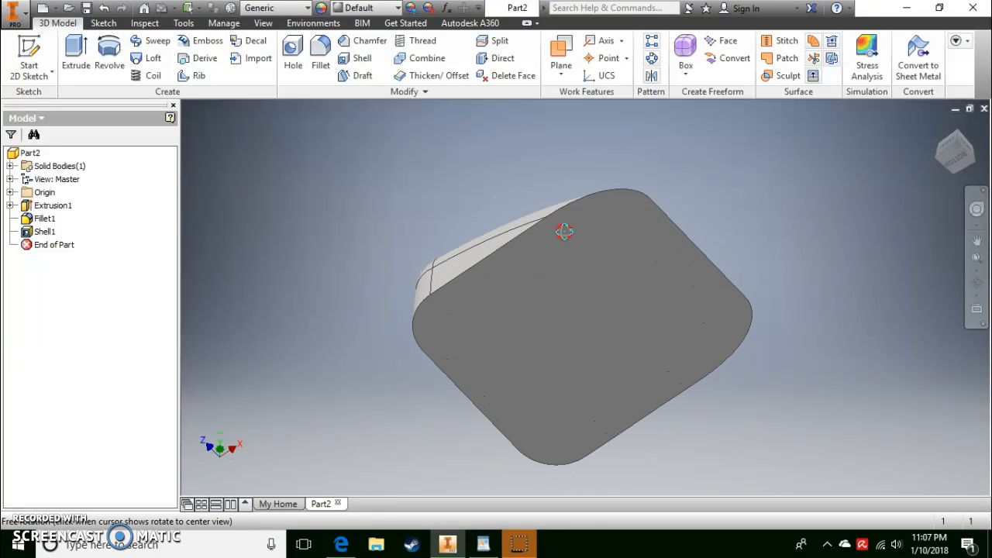
left_click(24, 235)
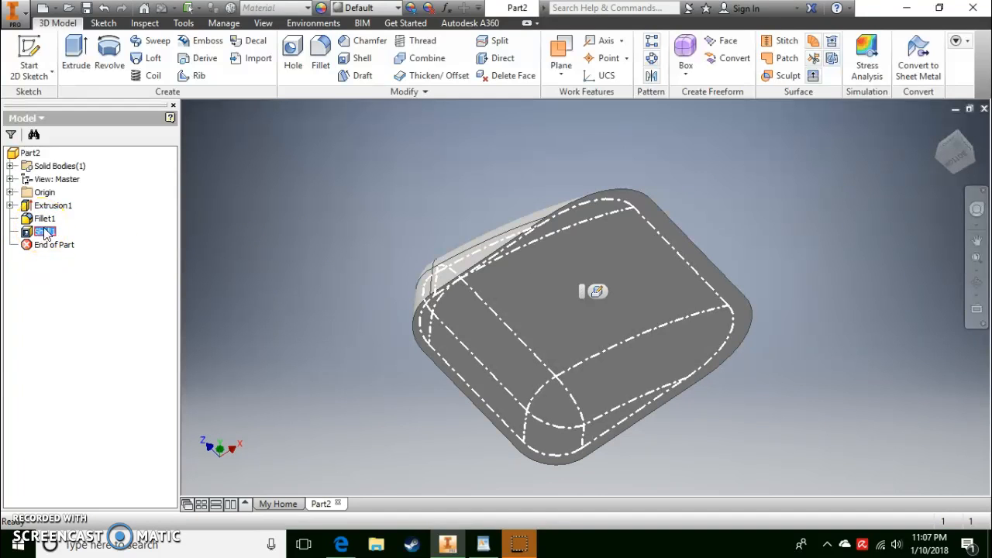
left_click(44, 233)
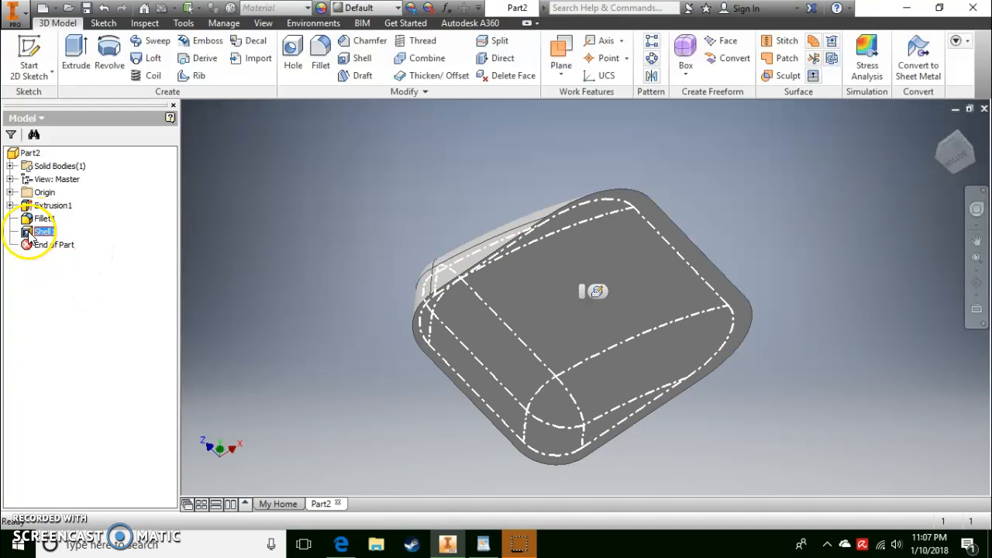
key("Delete")
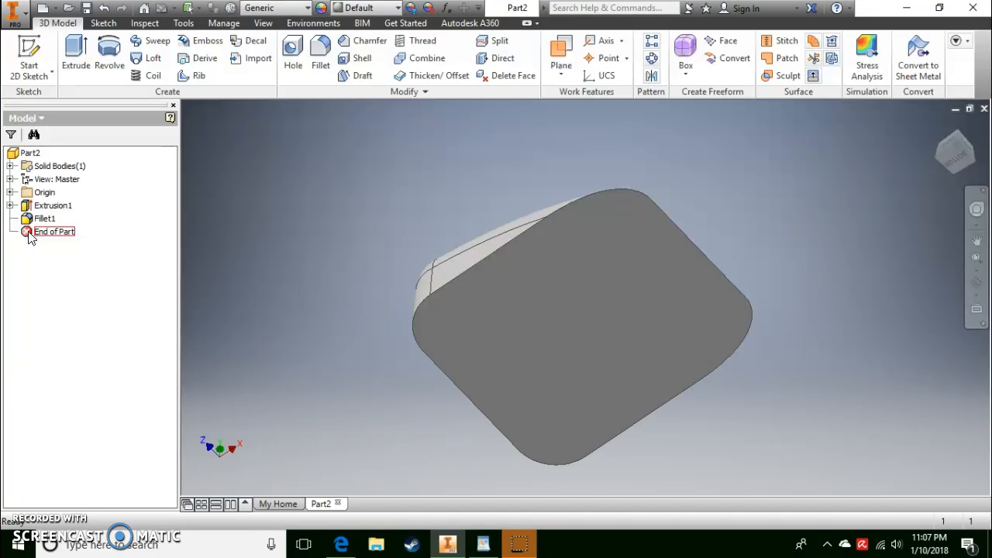
Shell the windshield to a 0.07 in wall thickness with the flat underside face removed, inspect the hollow part, and restore the home view
left_click(359, 58)
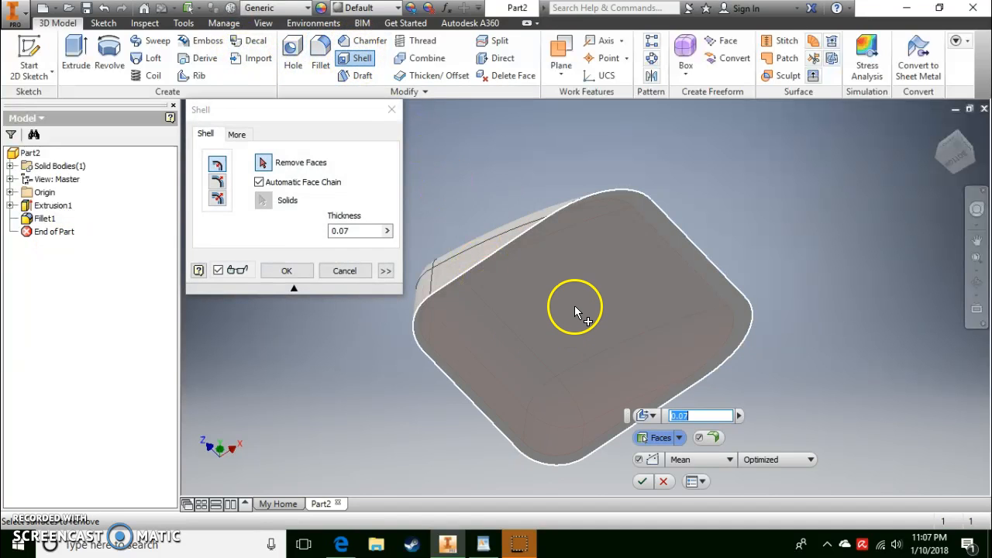
left_click(559, 319)
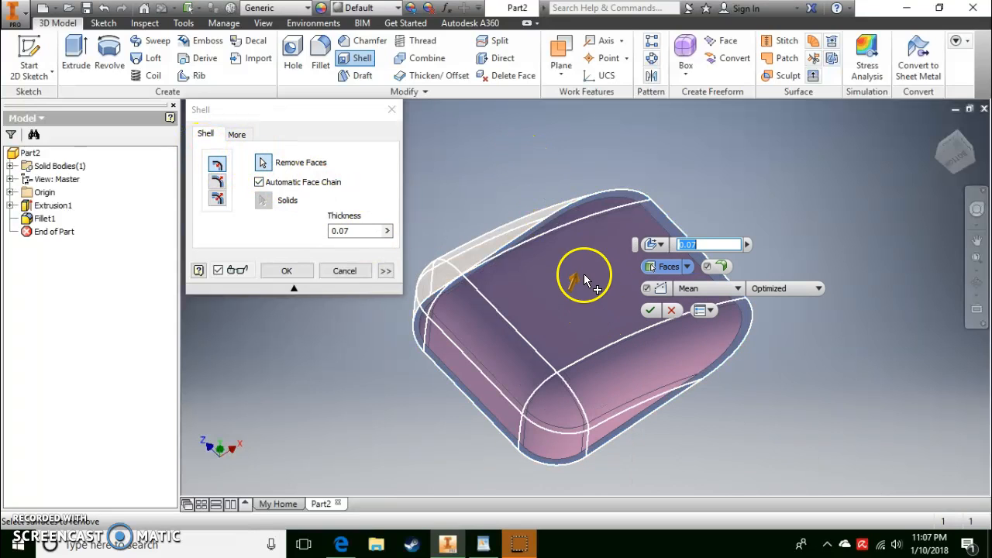
left_click(652, 310)
middle_click_drag(549, 204, 921, 296, "shift")
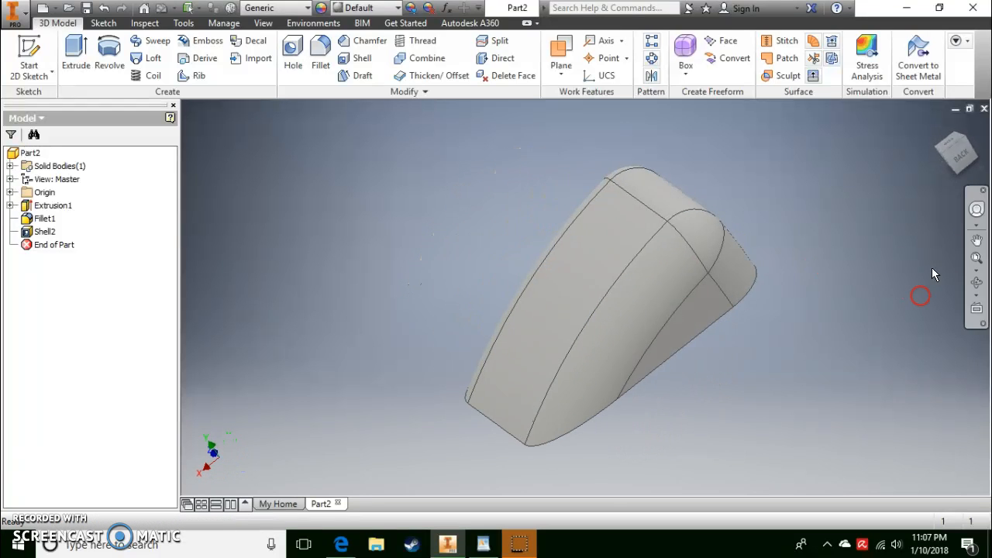
middle_click_drag(578, 430, 589, 316, "shift")
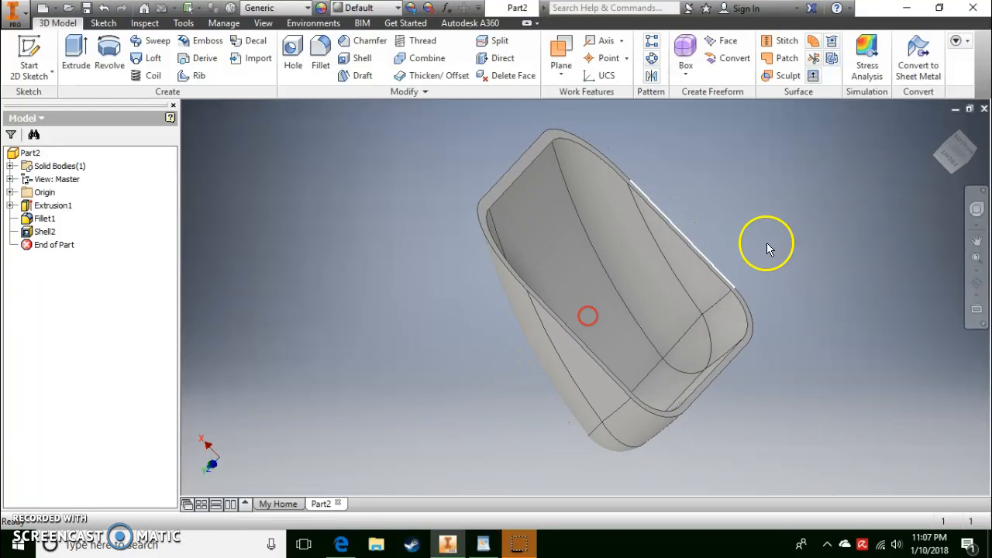
left_click(950, 145)
left_click(938, 143)
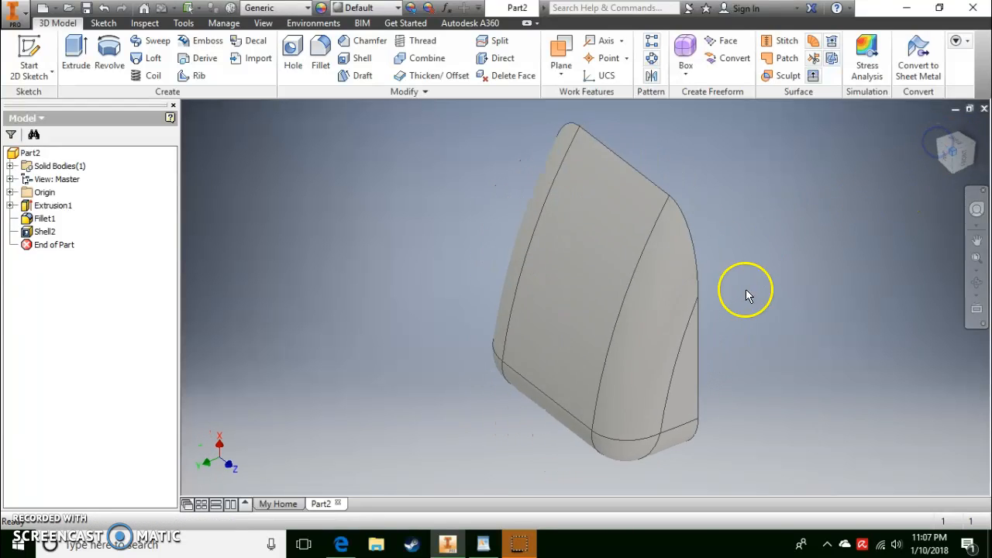
left_click(942, 125)
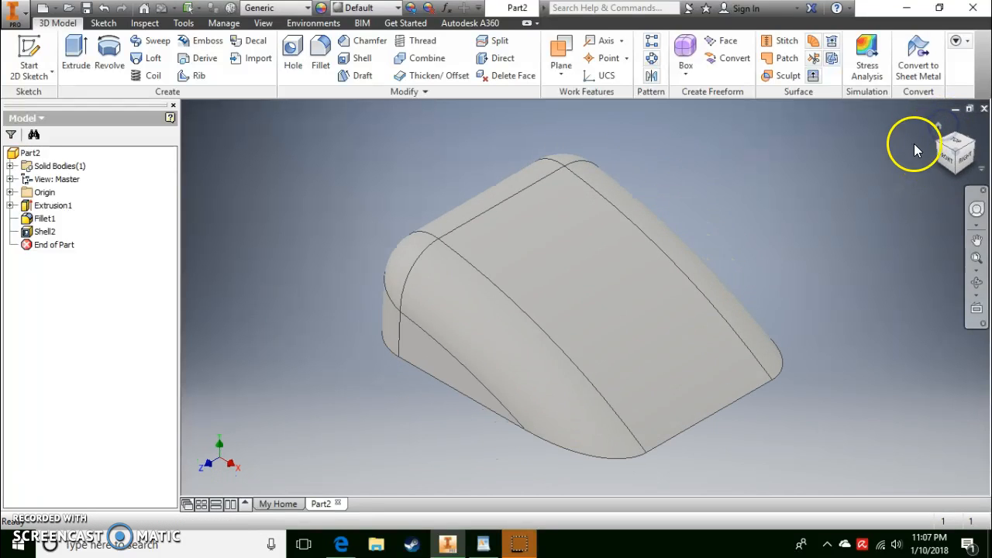